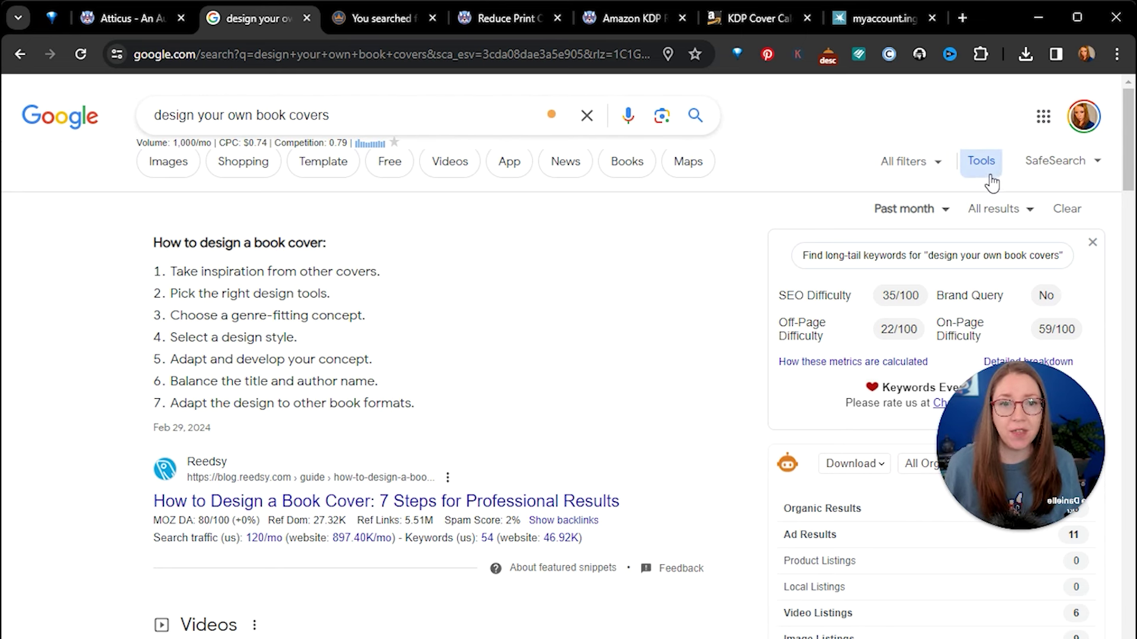
# - Close the keyword metrics panel and bring back the date filter options
pyautogui.click(976, 161)
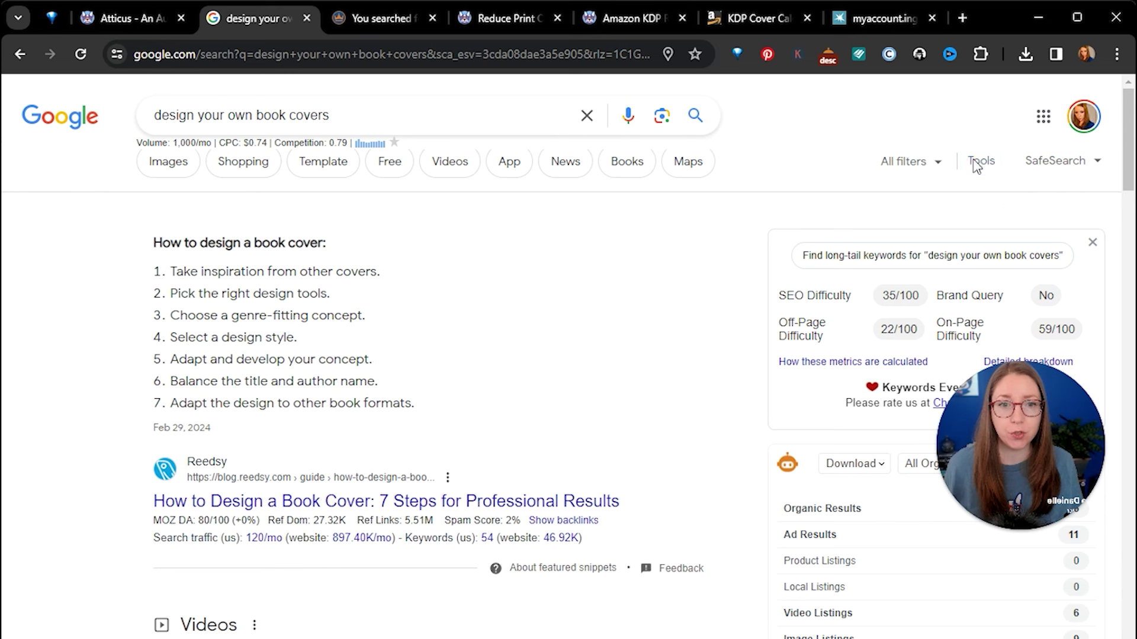
pyautogui.click(1093, 244)
pyautogui.click(981, 164)
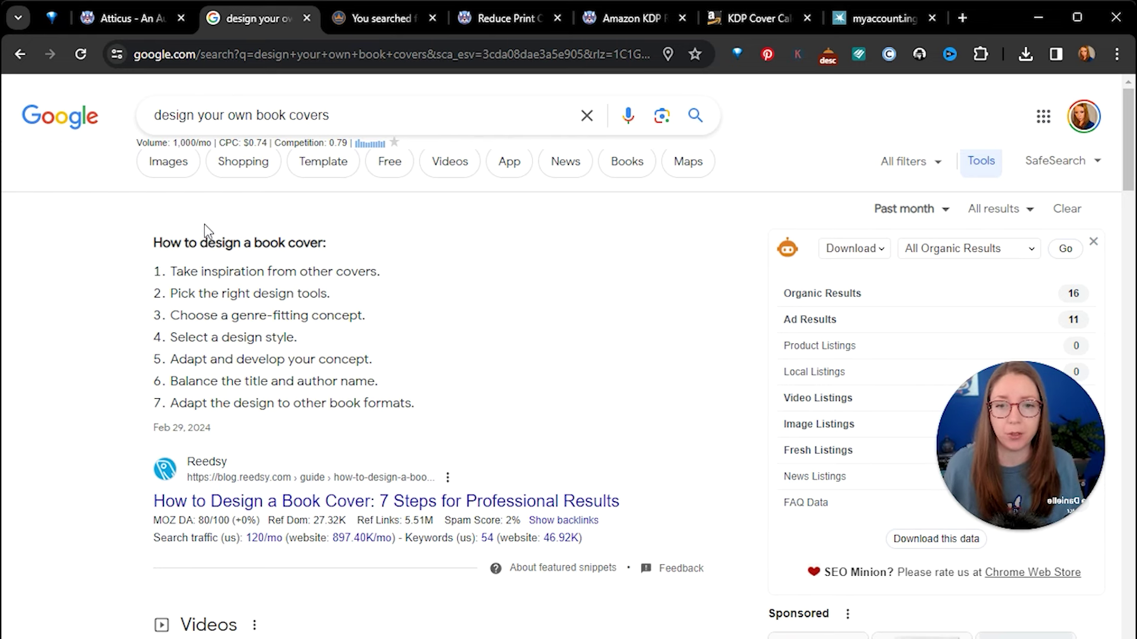
# - Review the book cover search results, then go to Kindlepreneur's 'Book Cover' results
pyautogui.scroll(-1, 130, 290)
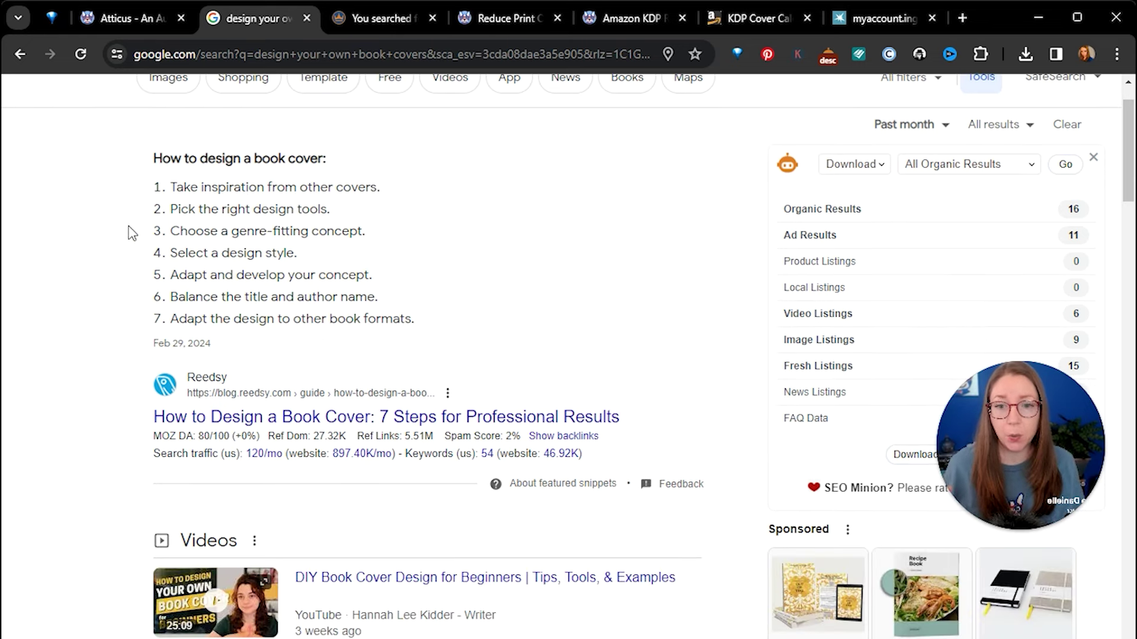
pyautogui.scroll(-3, 101, 237)
pyautogui.scroll(-5, 171, 456)
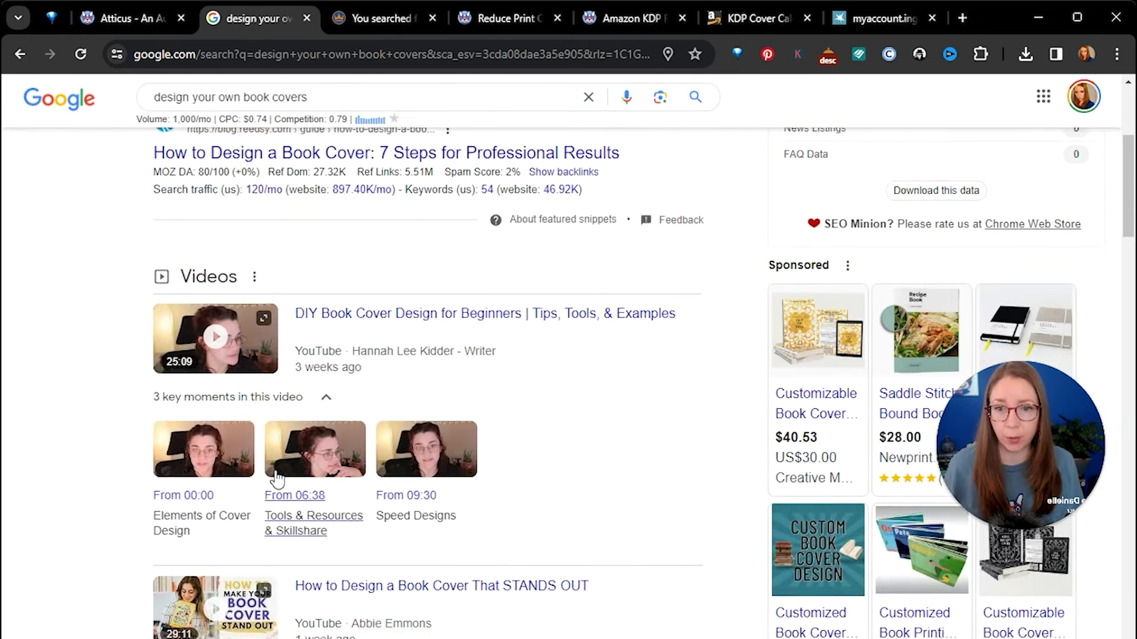
pyautogui.scroll(-8, 252, 542)
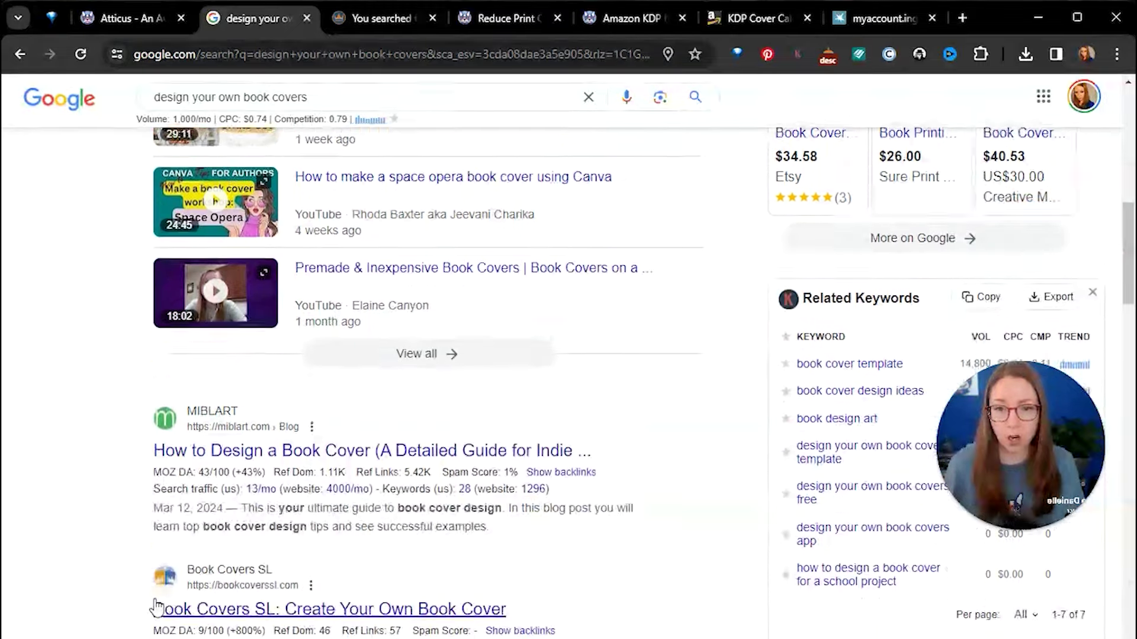
pyautogui.scroll(-10, 108, 589)
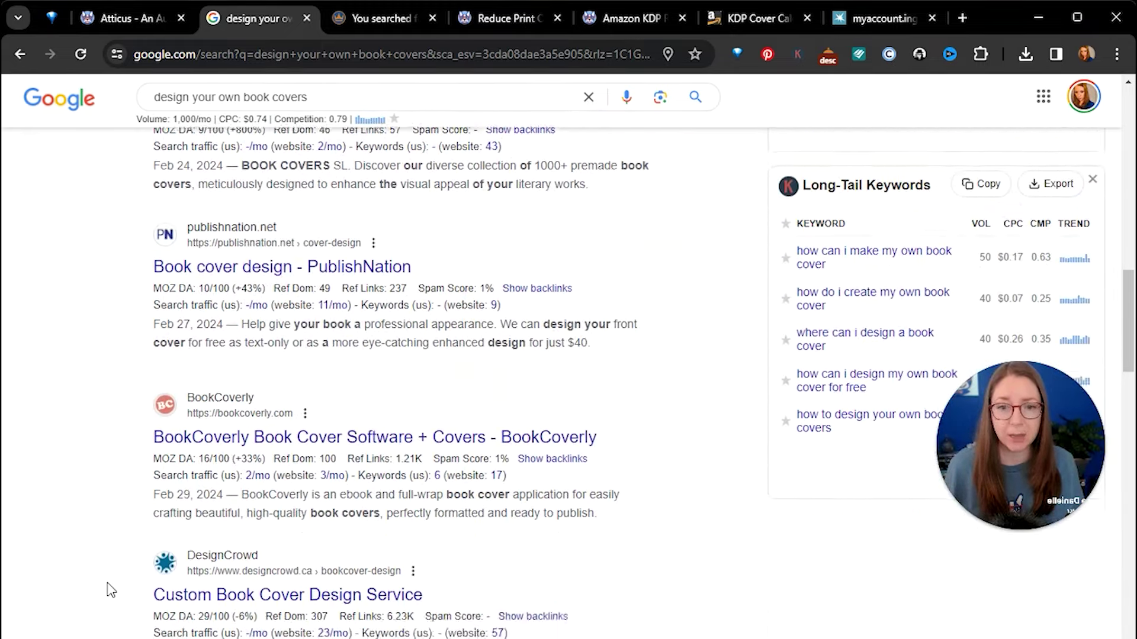
pyautogui.scroll(-4, 108, 604)
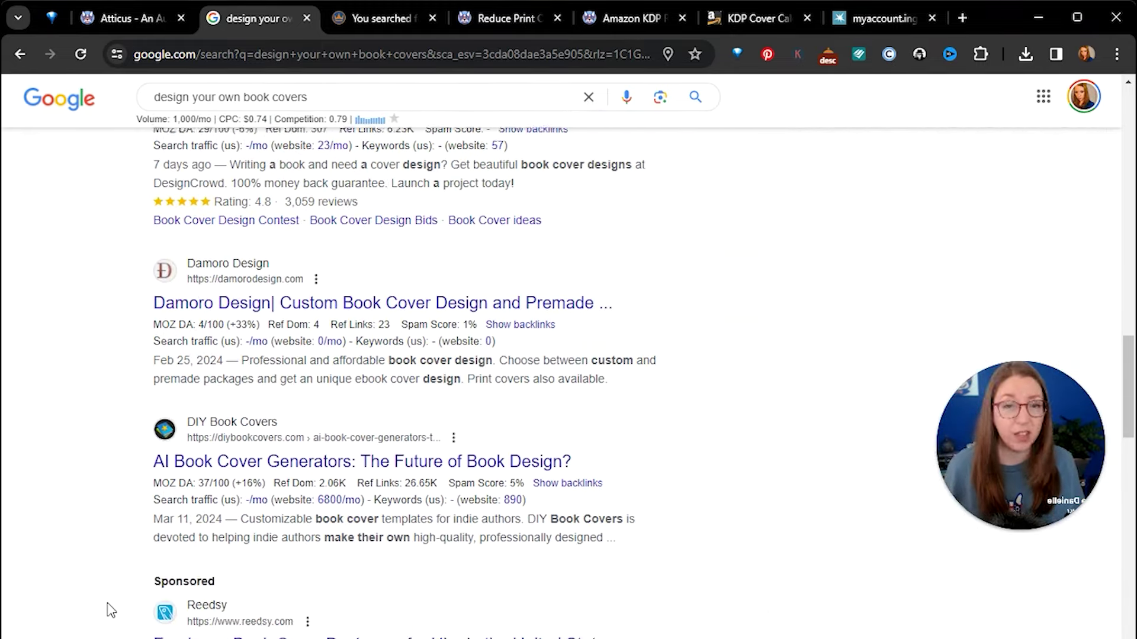
pyautogui.scroll(12, 108, 610)
pyautogui.scroll(13, 111, 610)
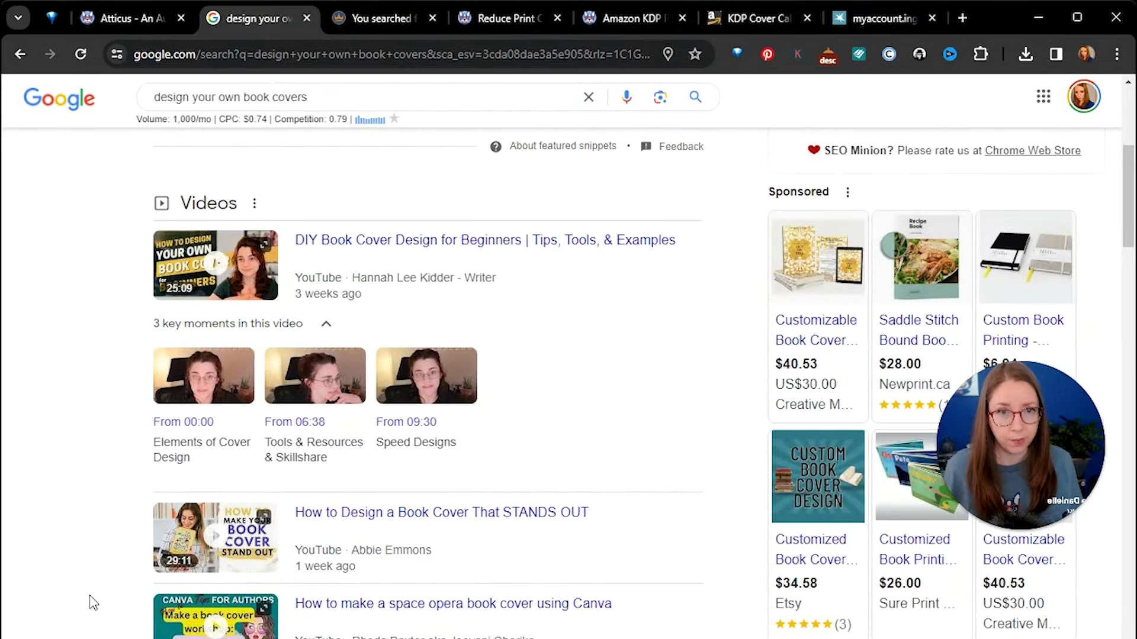
pyautogui.scroll(7, 95, 604)
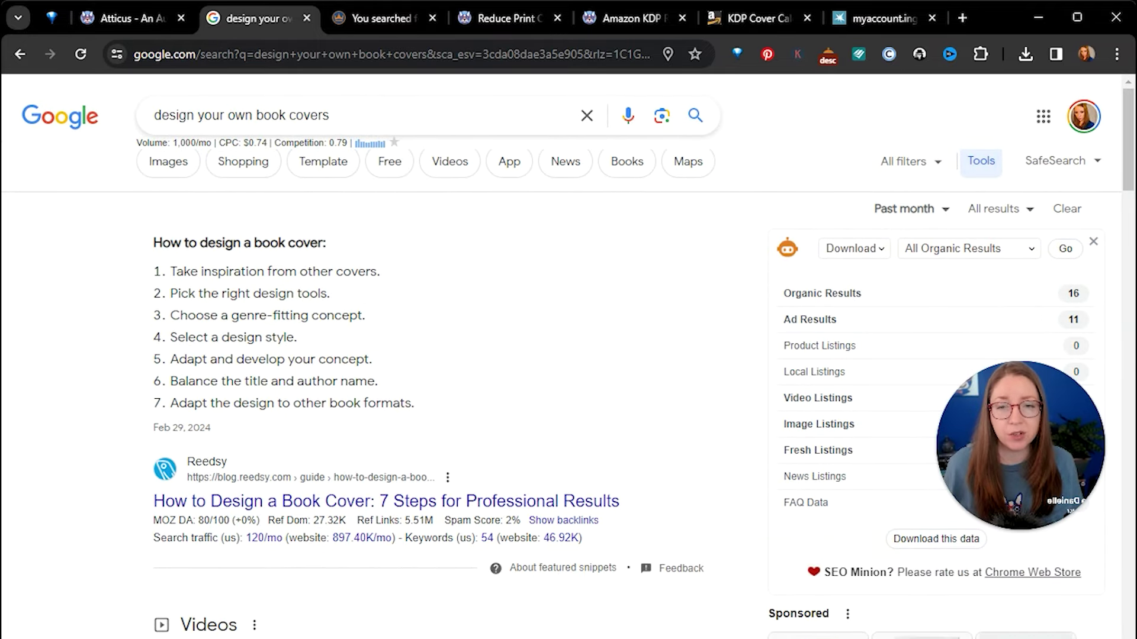
pyautogui.click(378, 20)
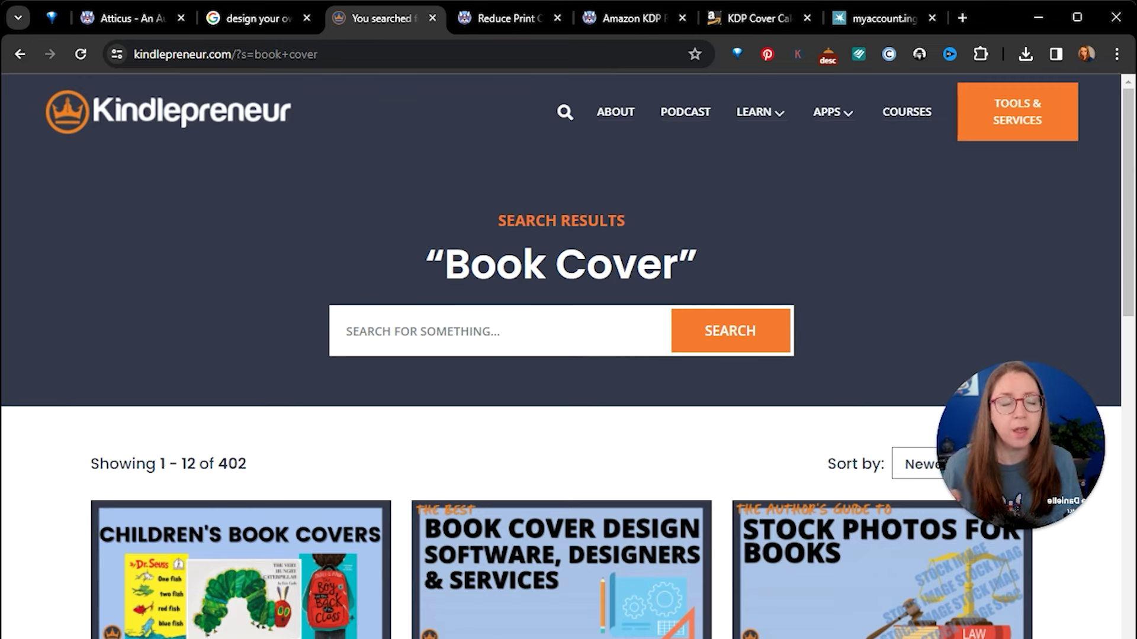
pyautogui.scroll(-4, 12, 441)
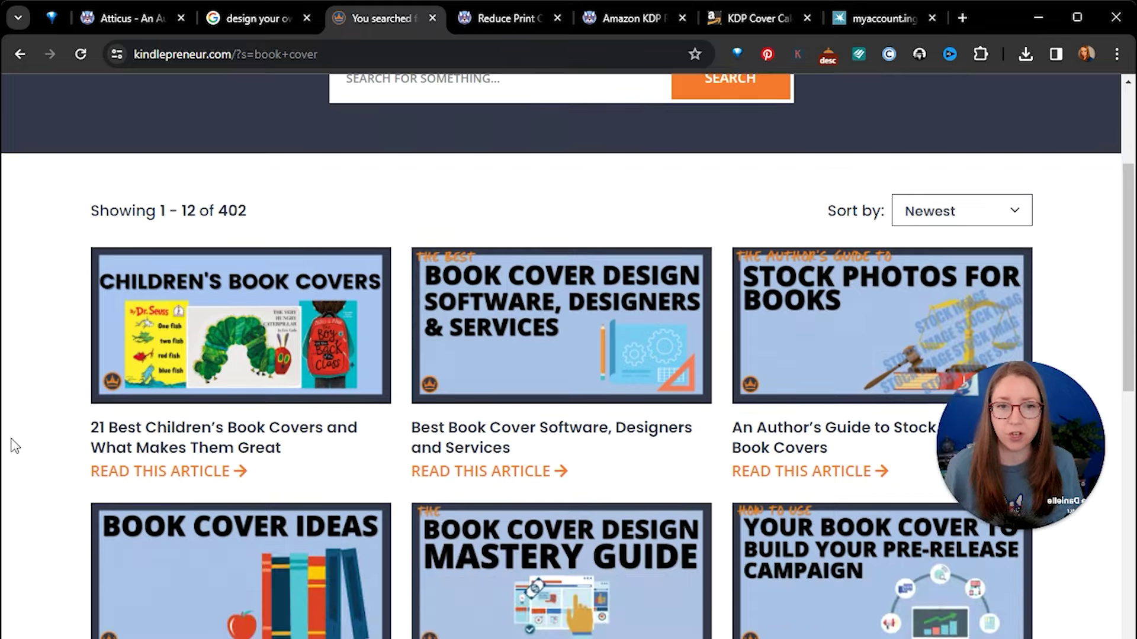
pyautogui.scroll(-3, 13, 444)
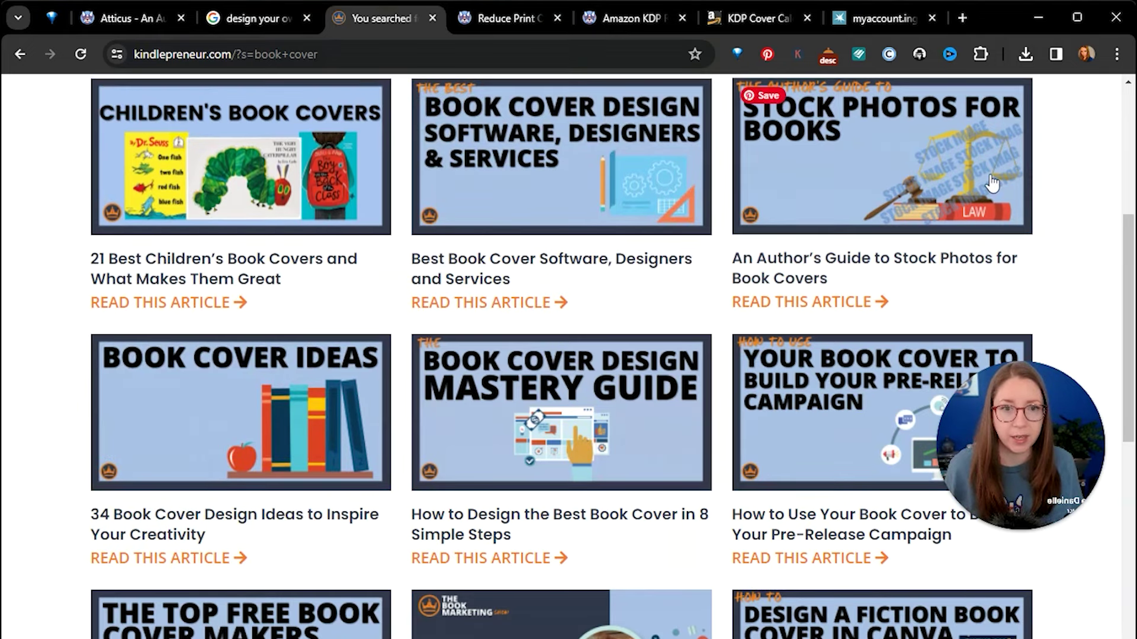
pyautogui.scroll(-3, 631, 482)
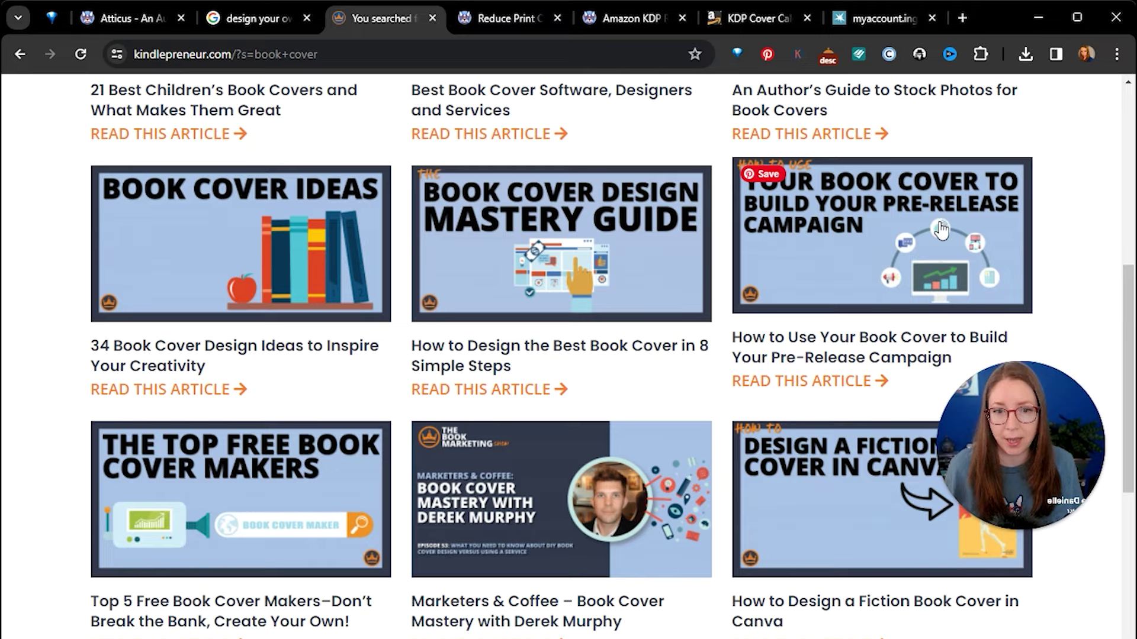
pyautogui.scroll(-4, 622, 477)
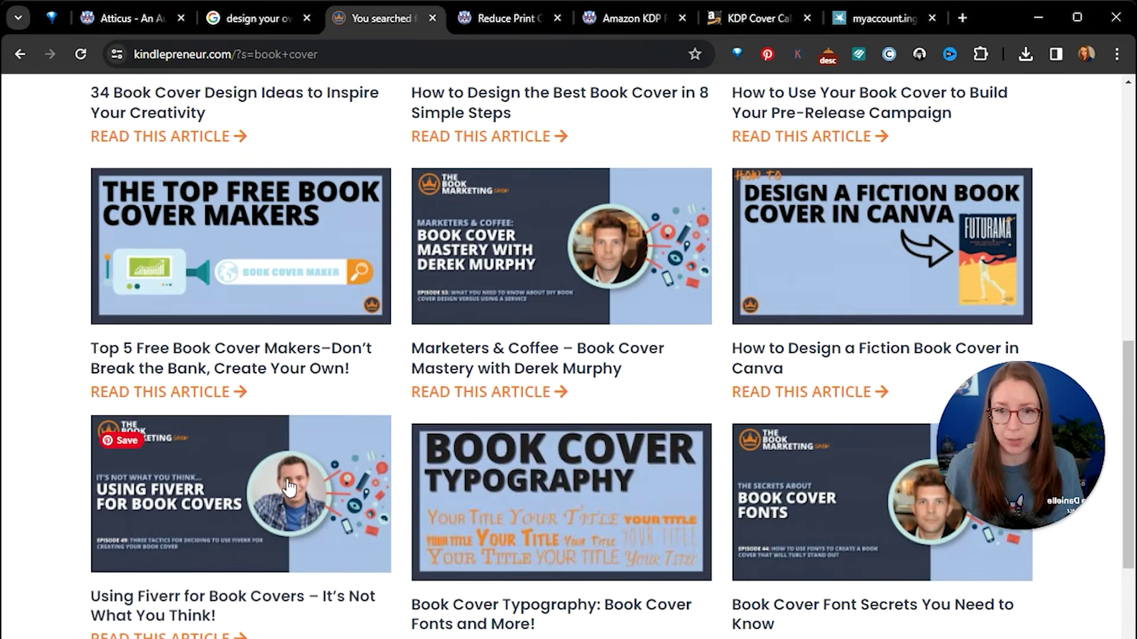
pyautogui.scroll(8, 561, 456)
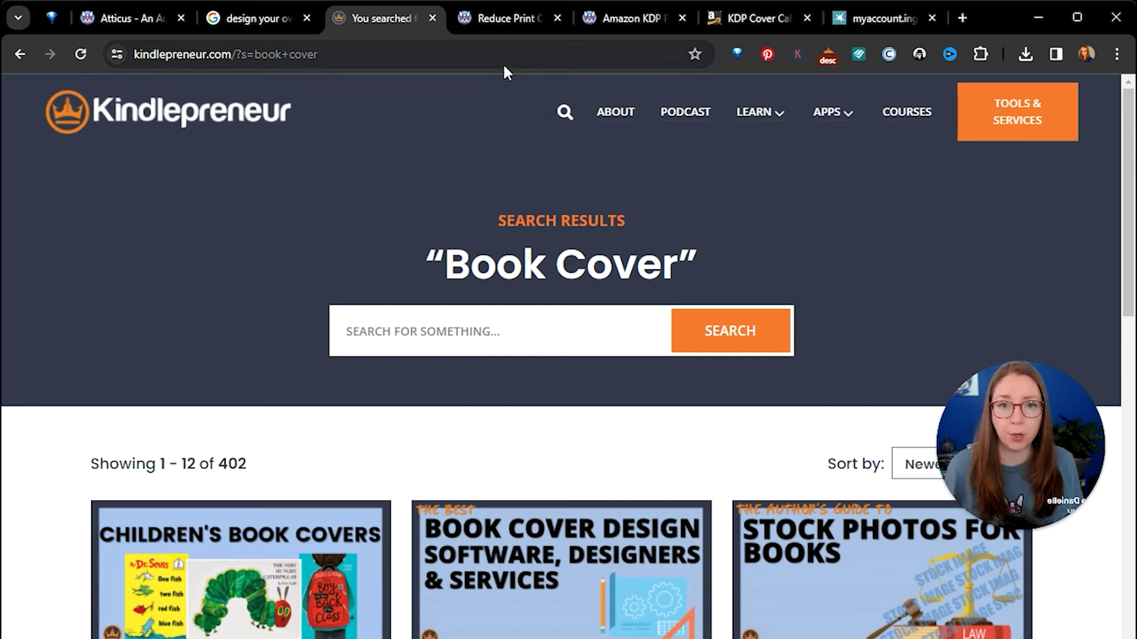
# - Open the atticus.io 'Reduce Print Costs' article and highlight text near its top
pyautogui.click(503, 24)
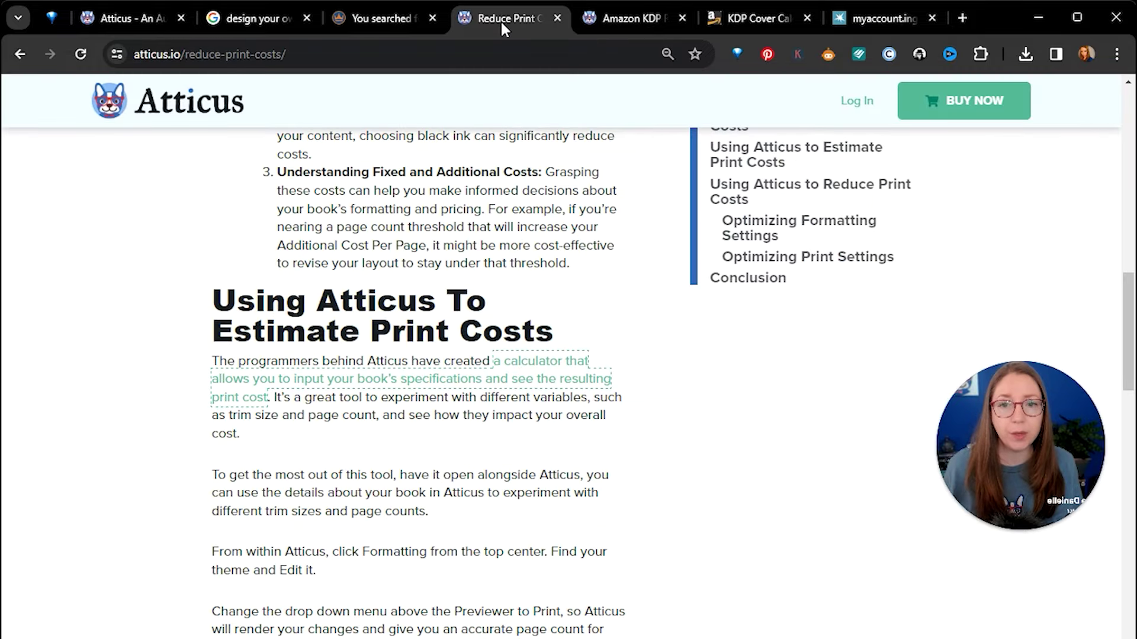
pyautogui.scroll(5, 418, 300)
pyautogui.scroll(10, 417, 296)
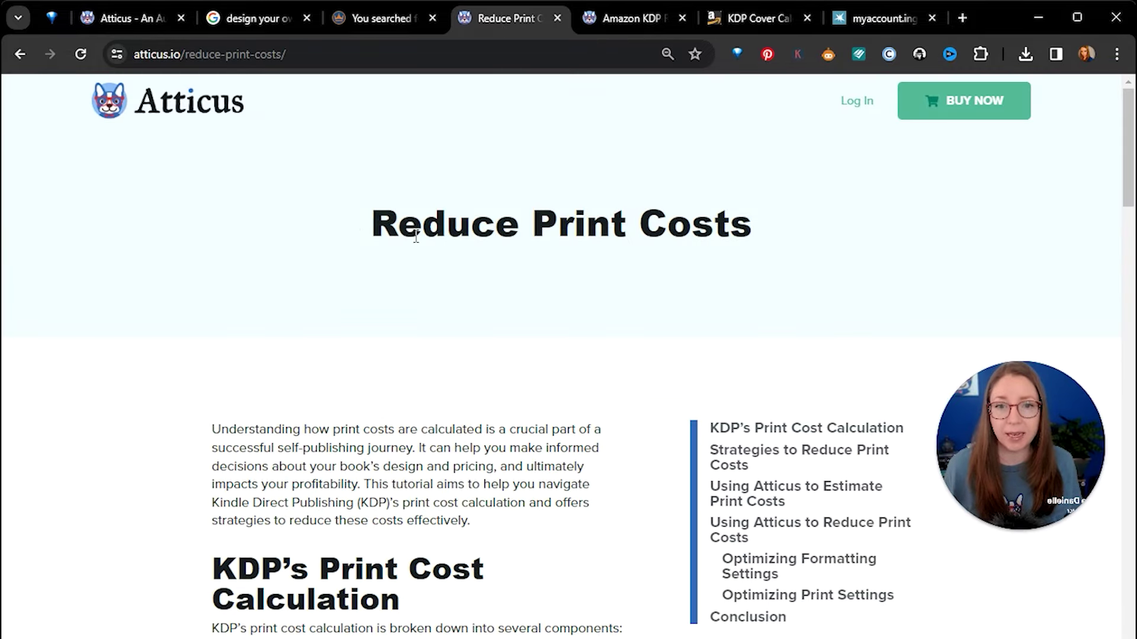
pyautogui.moveTo(372, 222); pyautogui.dragTo(751, 239)
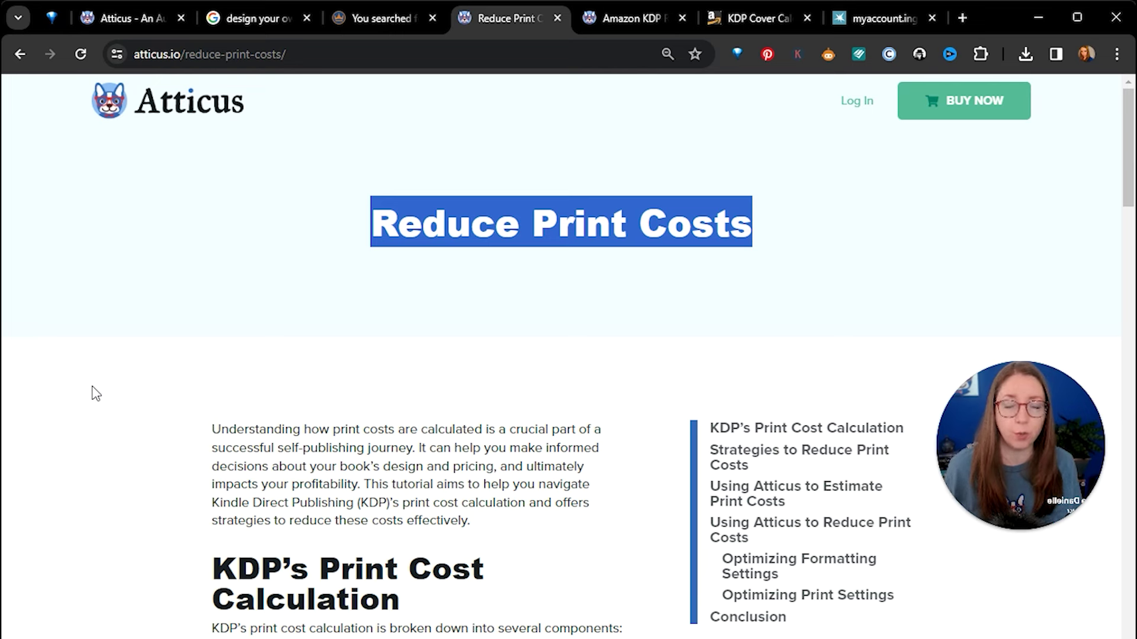
# - Read through the article's Strategies To Reduce Print Costs section
pyautogui.scroll(-1, 77, 385)
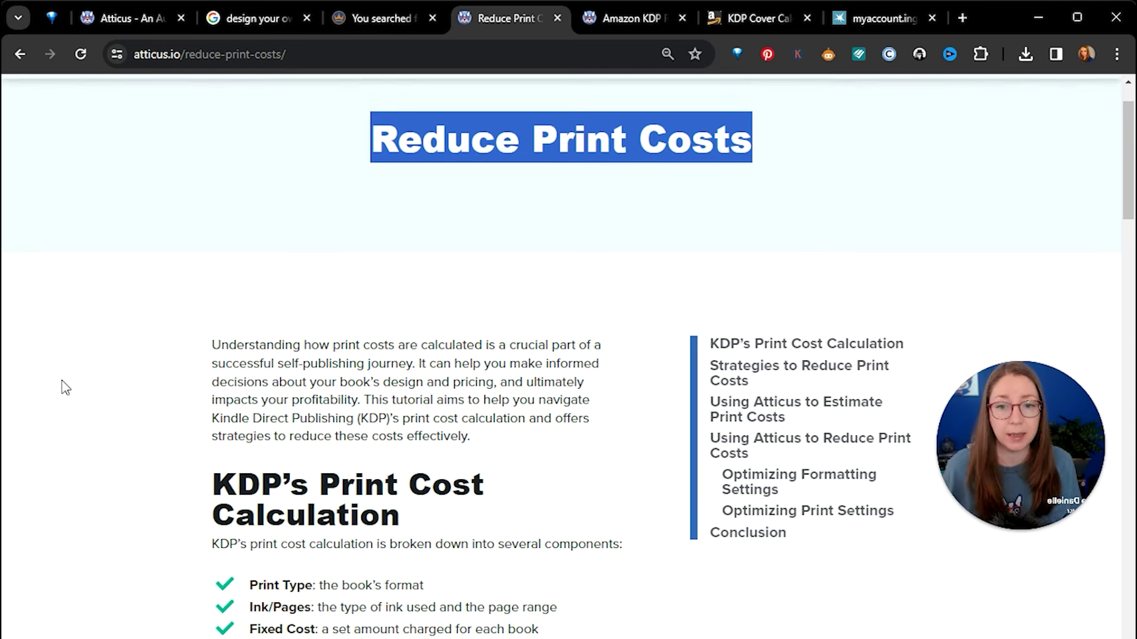
pyautogui.scroll(-1, 153, 414)
pyautogui.scroll(-3, 148, 412)
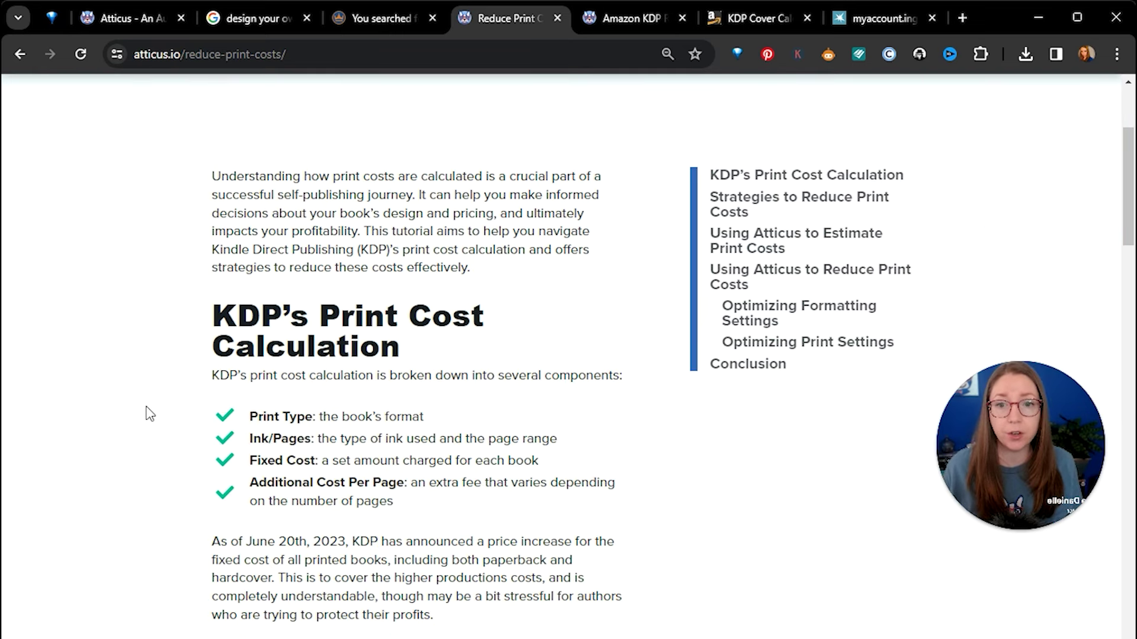
pyautogui.scroll(-2, 134, 403)
pyautogui.scroll(-8, 131, 394)
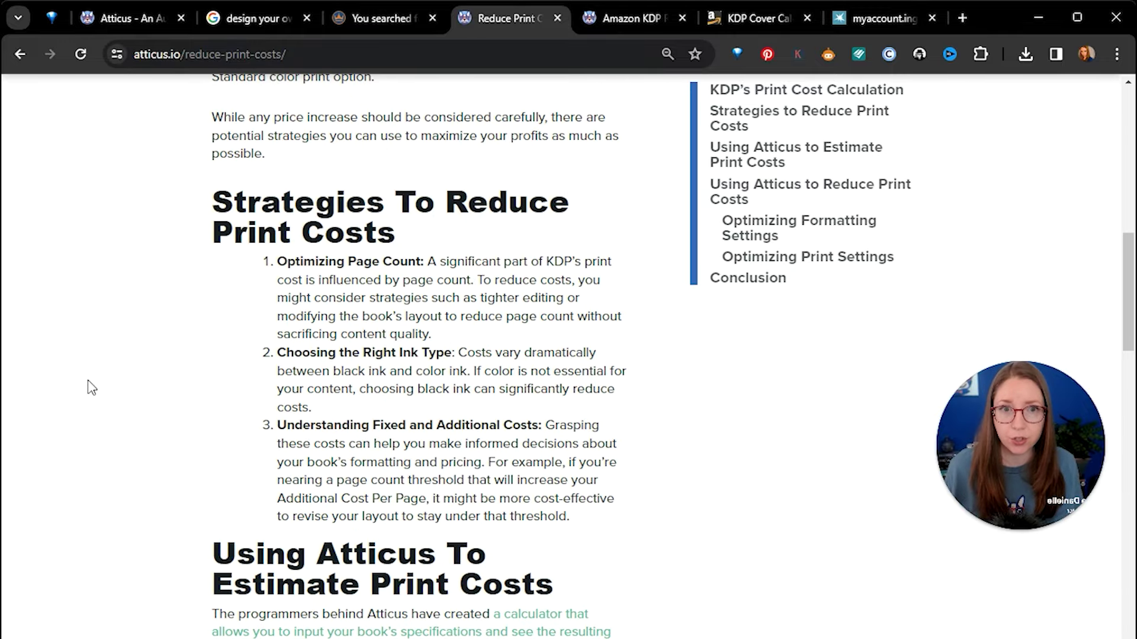
pyautogui.scroll(-4, 77, 393)
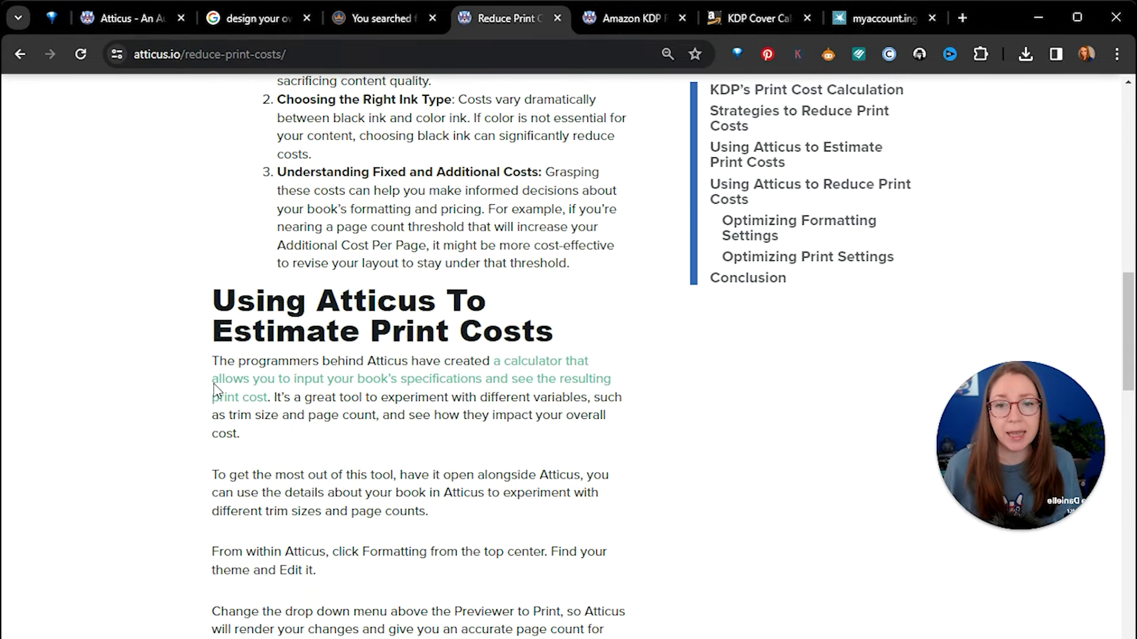
pyautogui.scroll(-1, 130, 351)
pyautogui.scroll(-11, 130, 351)
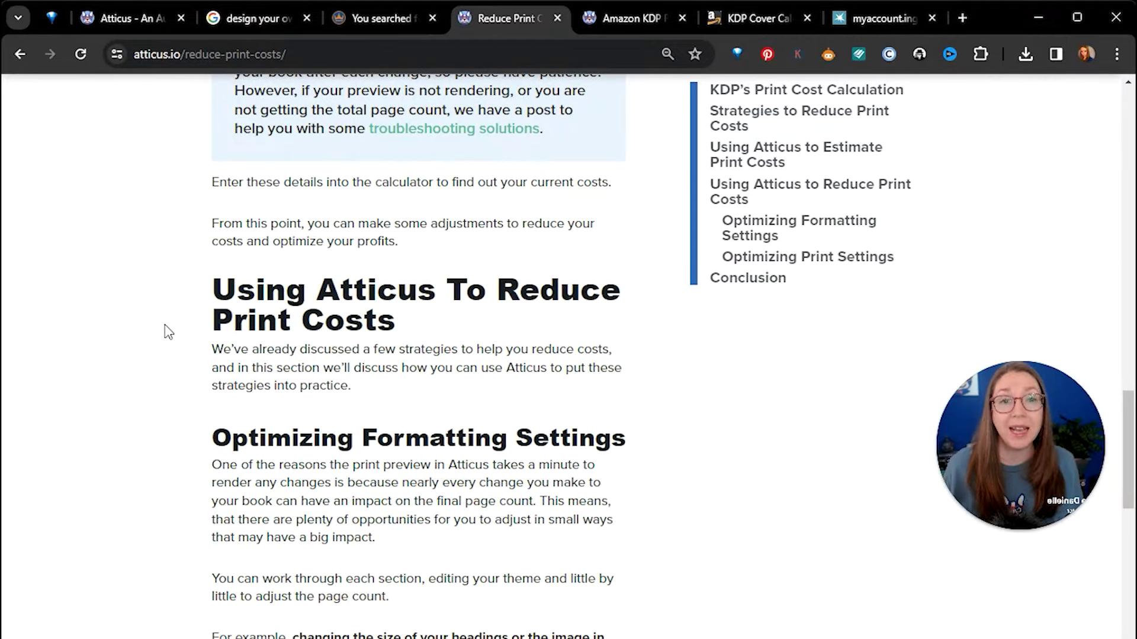
pyautogui.scroll(-3, 167, 331)
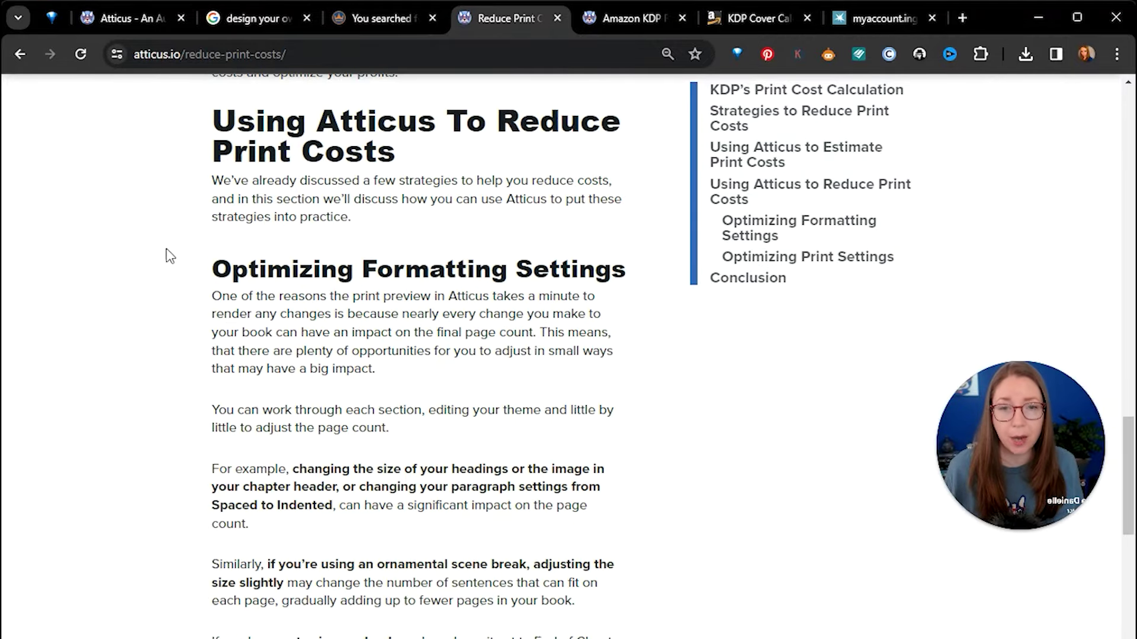
pyautogui.scroll(-2, 165, 263)
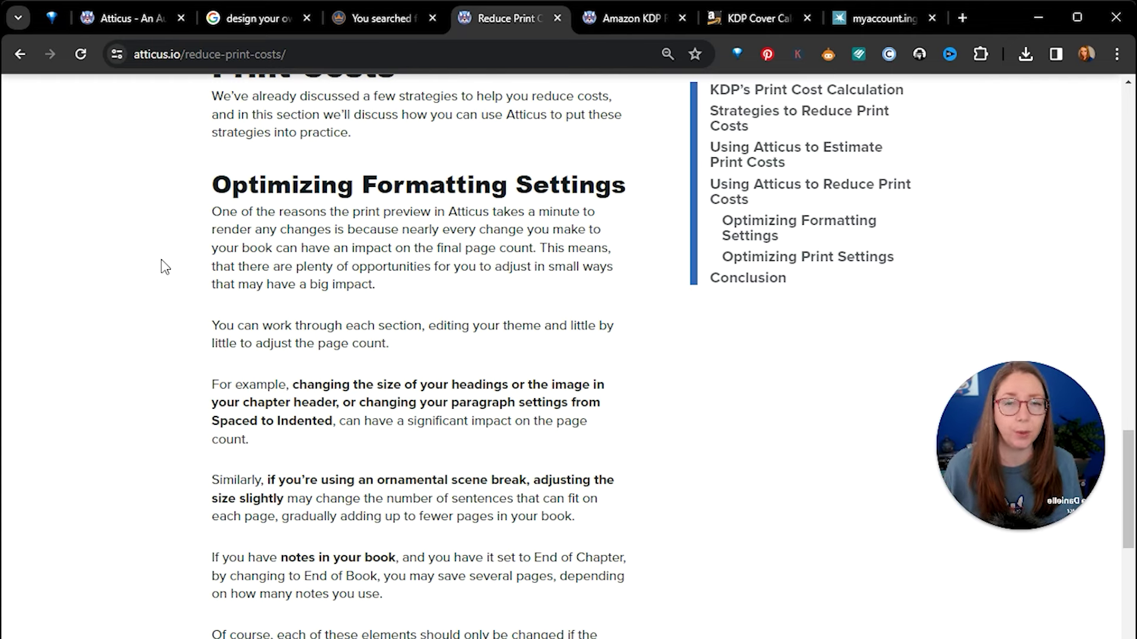
pyautogui.scroll(-4, 162, 266)
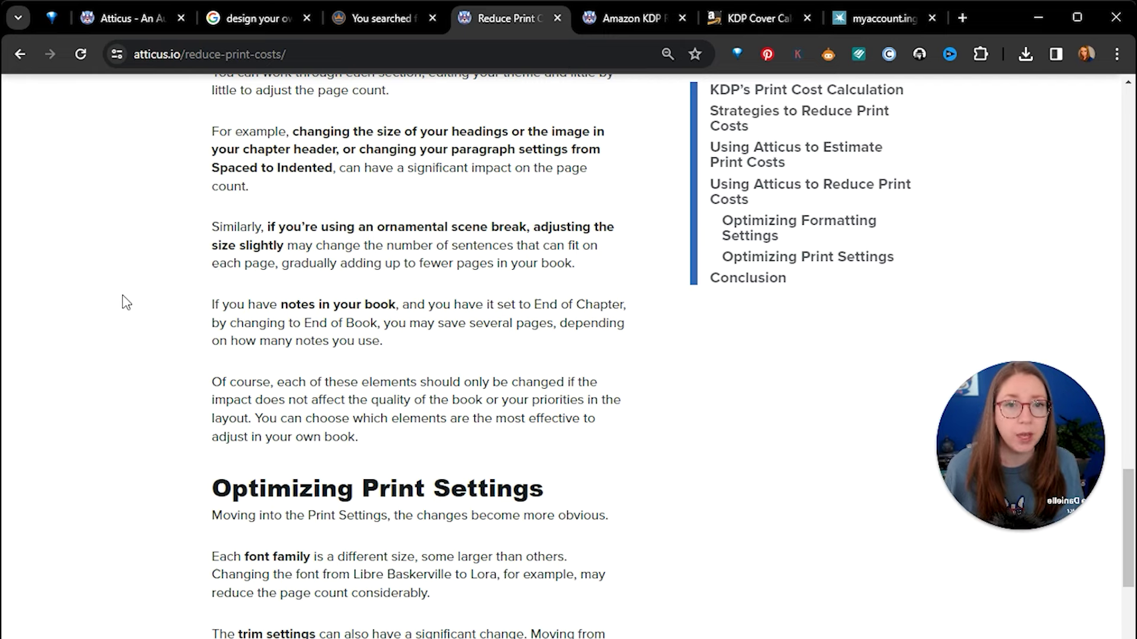
pyautogui.scroll(-3, 124, 299)
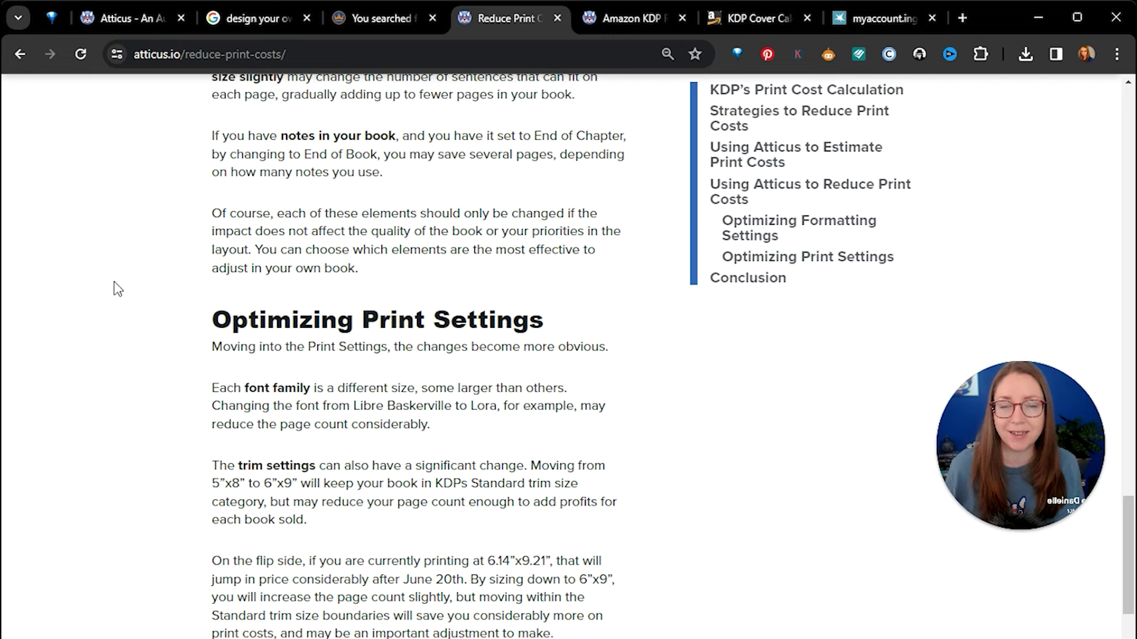
pyautogui.scroll(-3, 118, 289)
pyautogui.scroll(-5, 111, 281)
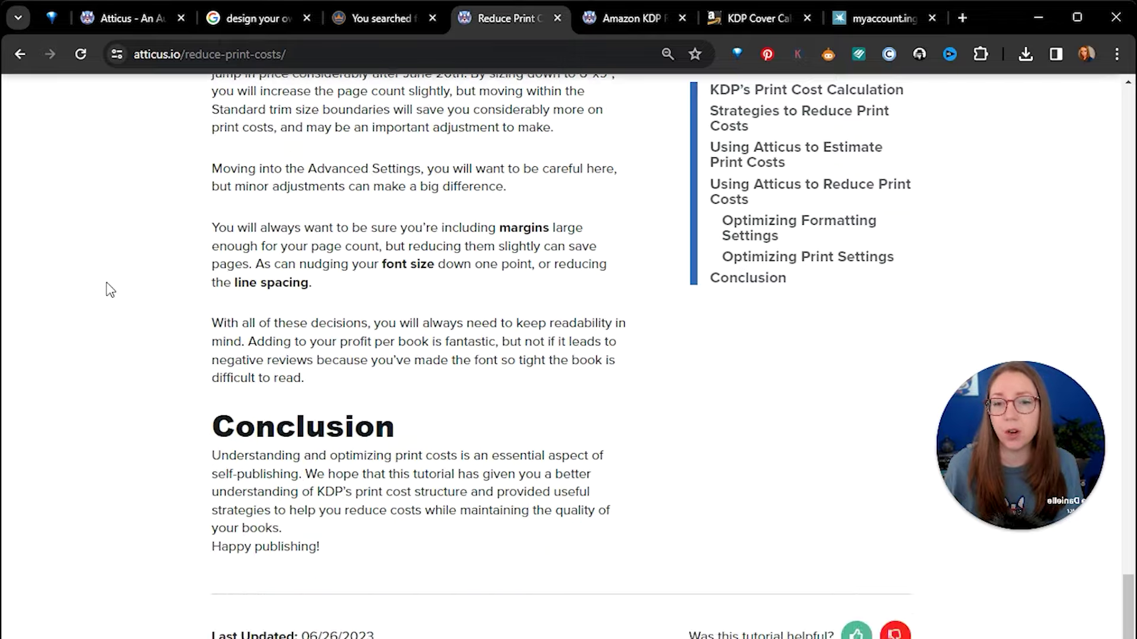
pyautogui.scroll(10, 110, 283)
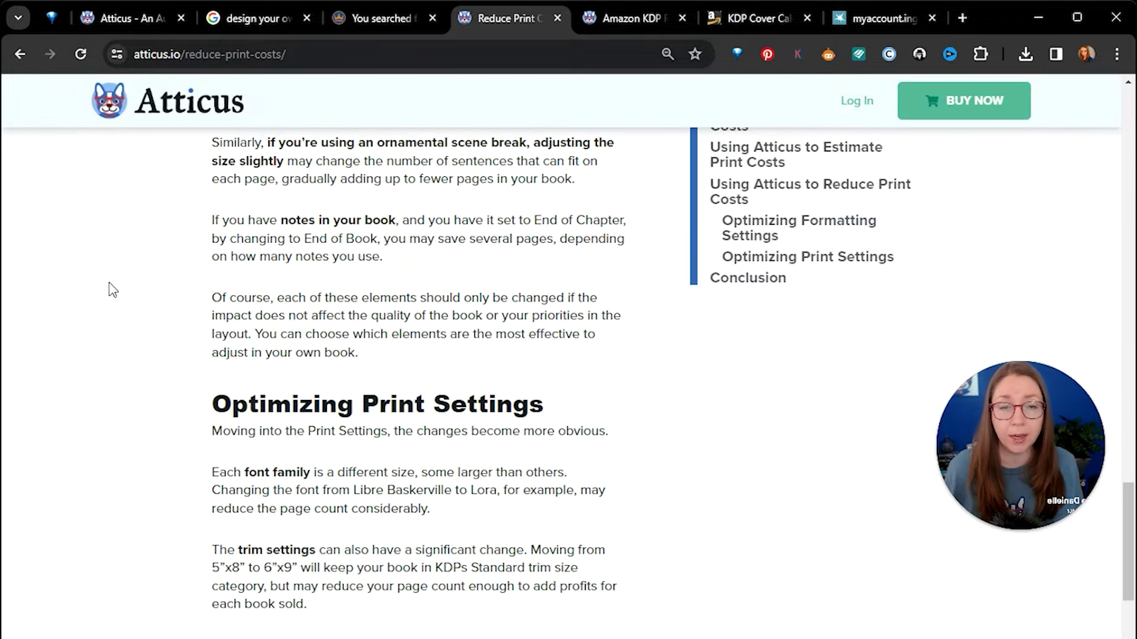
pyautogui.scroll(15, 112, 289)
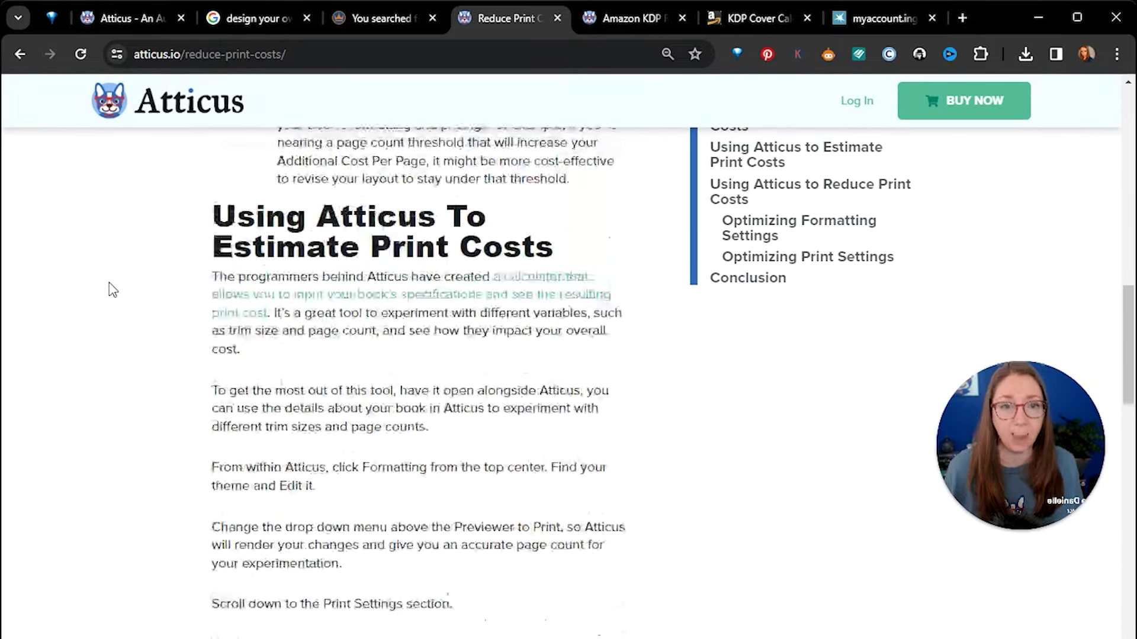
pyautogui.scroll(15, 112, 290)
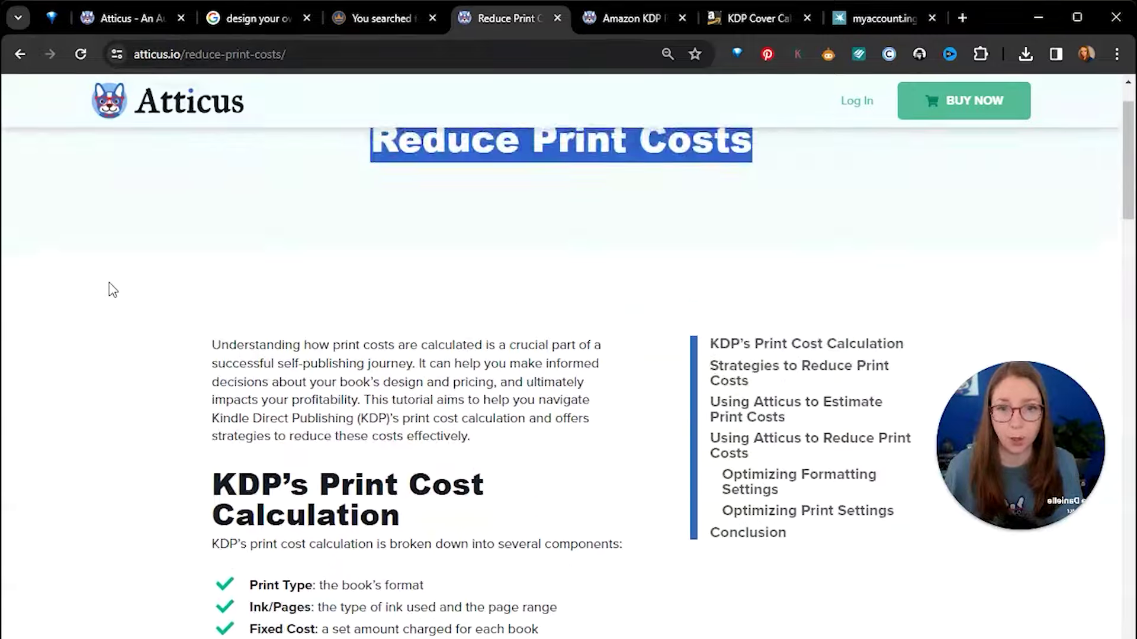
pyautogui.scroll(-12, 310, 464)
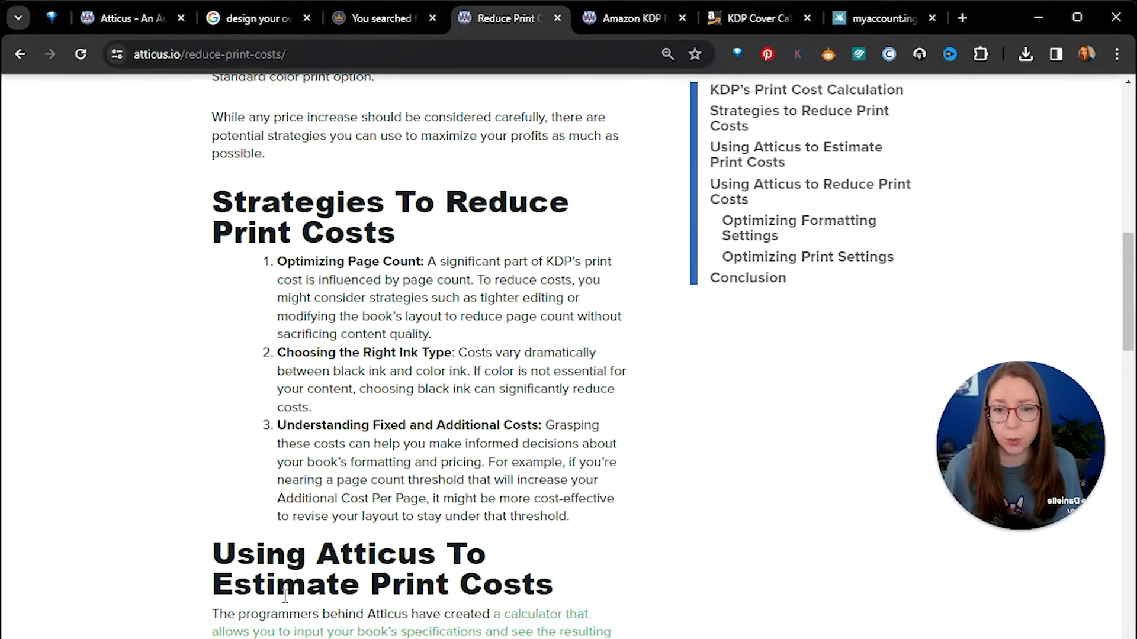
# - Go to the Atticus Amazon KDP Royalty Calculator page
pyautogui.hotkey('ctrl', 'Tab')
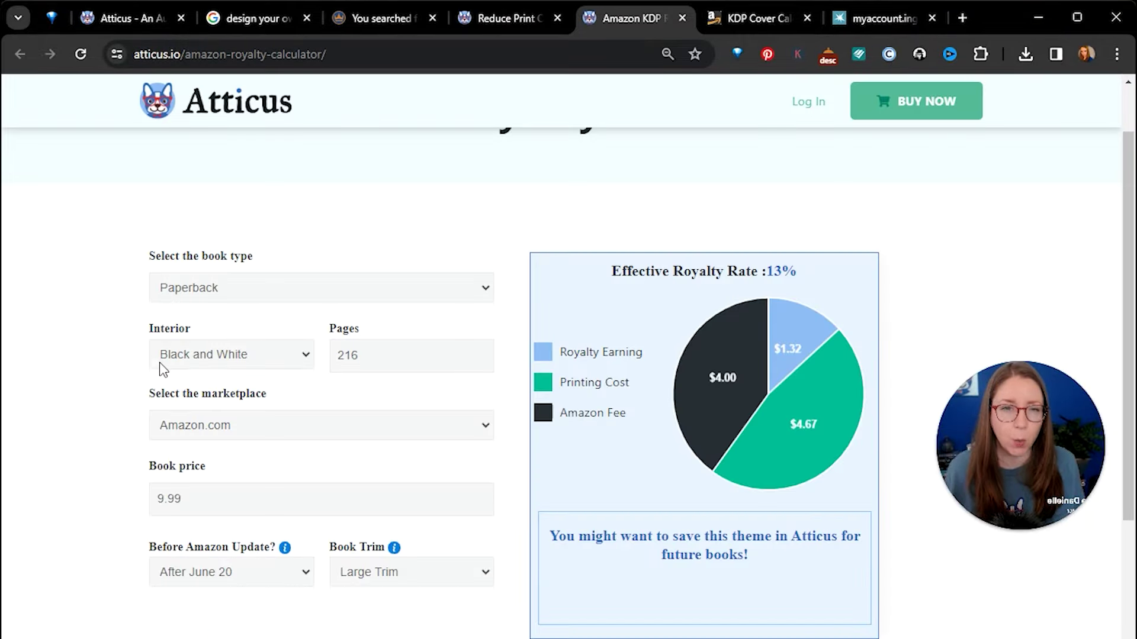
pyautogui.scroll(2, 150, 361)
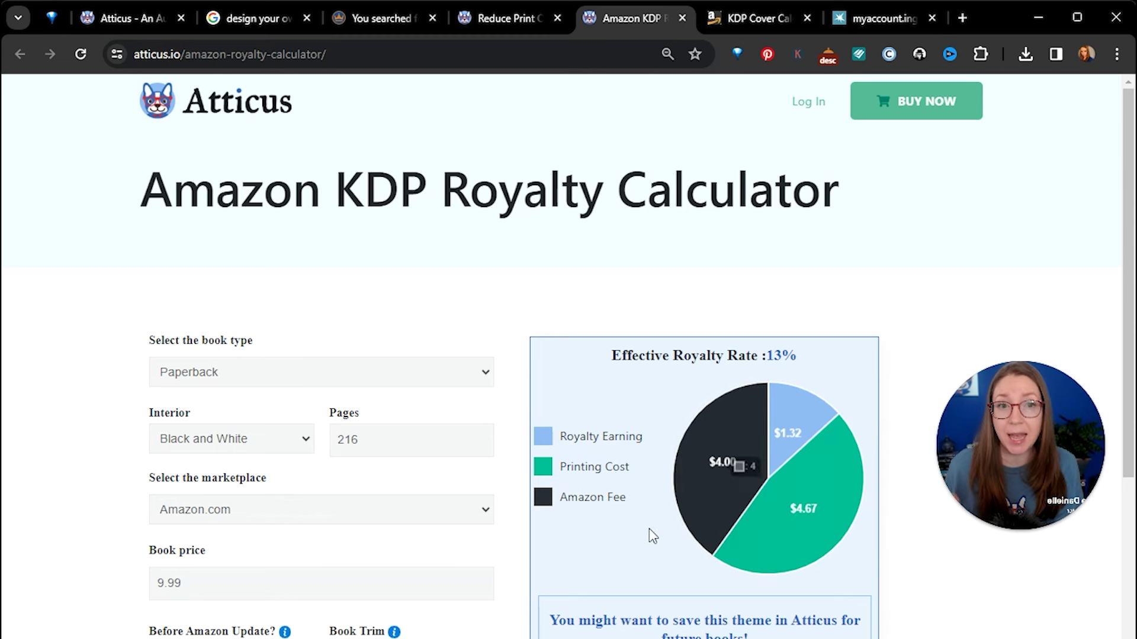
pyautogui.moveTo(804, 440)
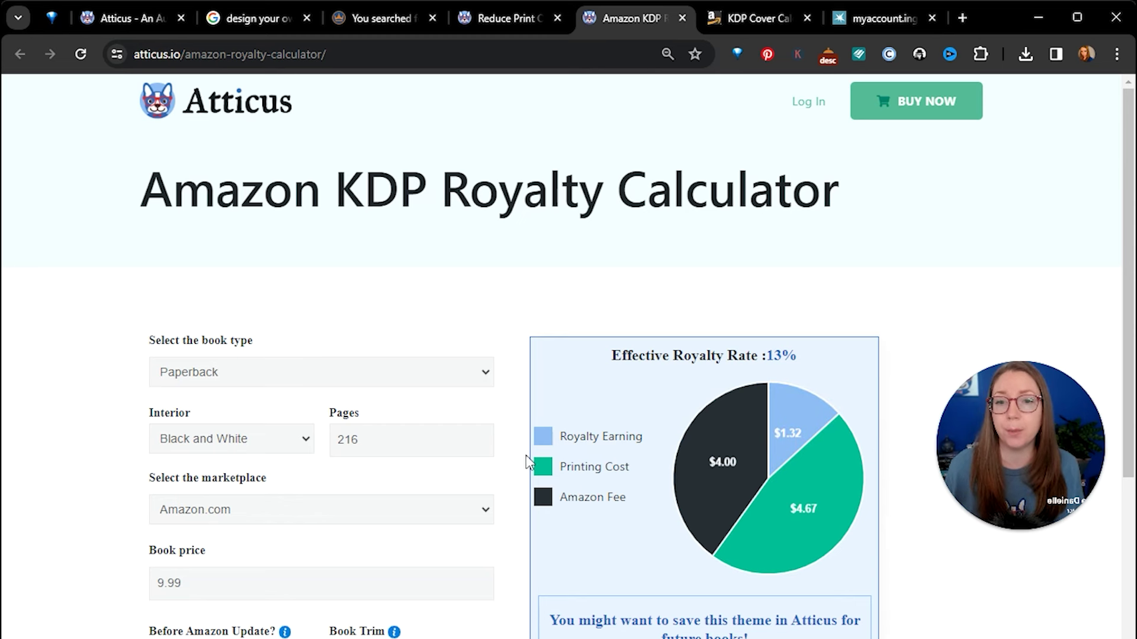
# - Compare the Ebook book type's 35% royalty with Paperback's 13%
pyautogui.click(284, 380)
pyautogui.click(272, 398)
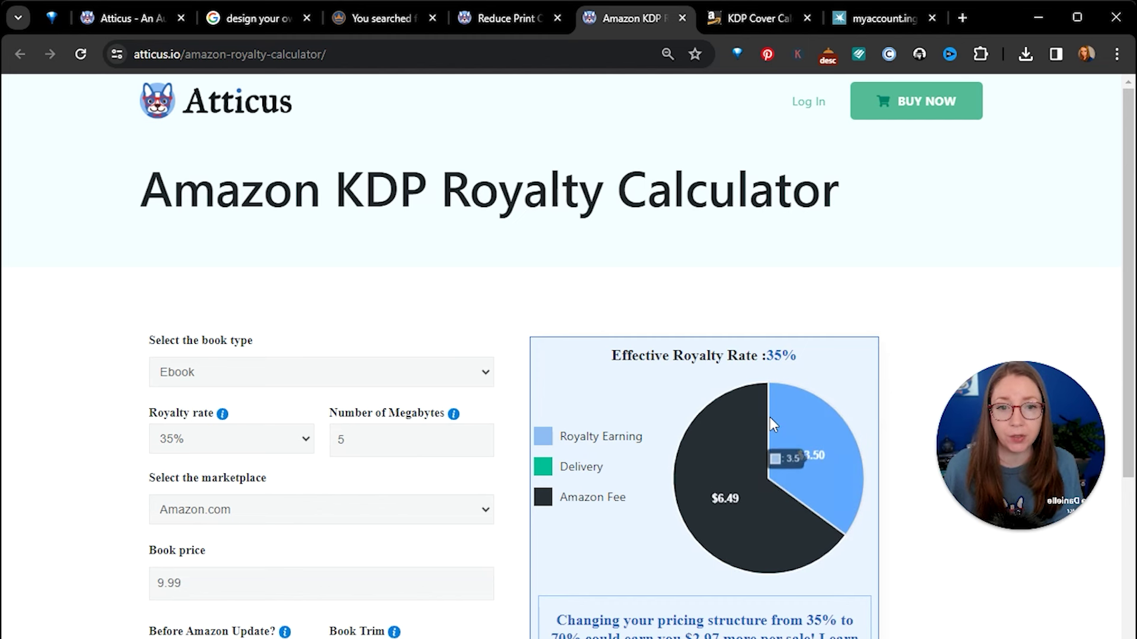
pyautogui.click(267, 372)
pyautogui.click(261, 414)
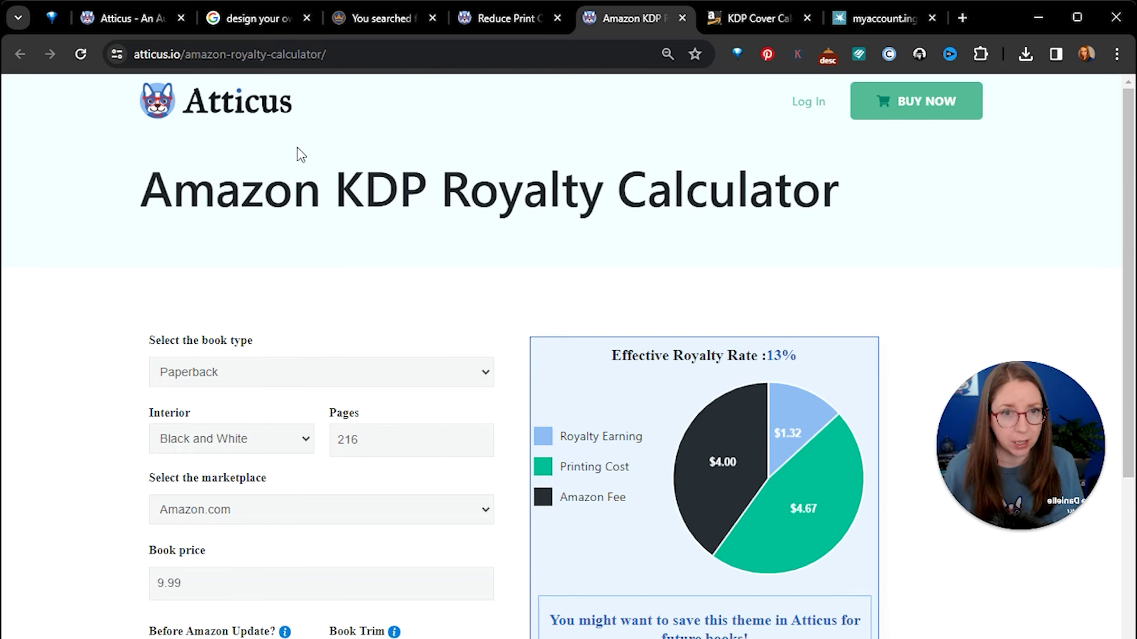
pyautogui.click(768, 15)
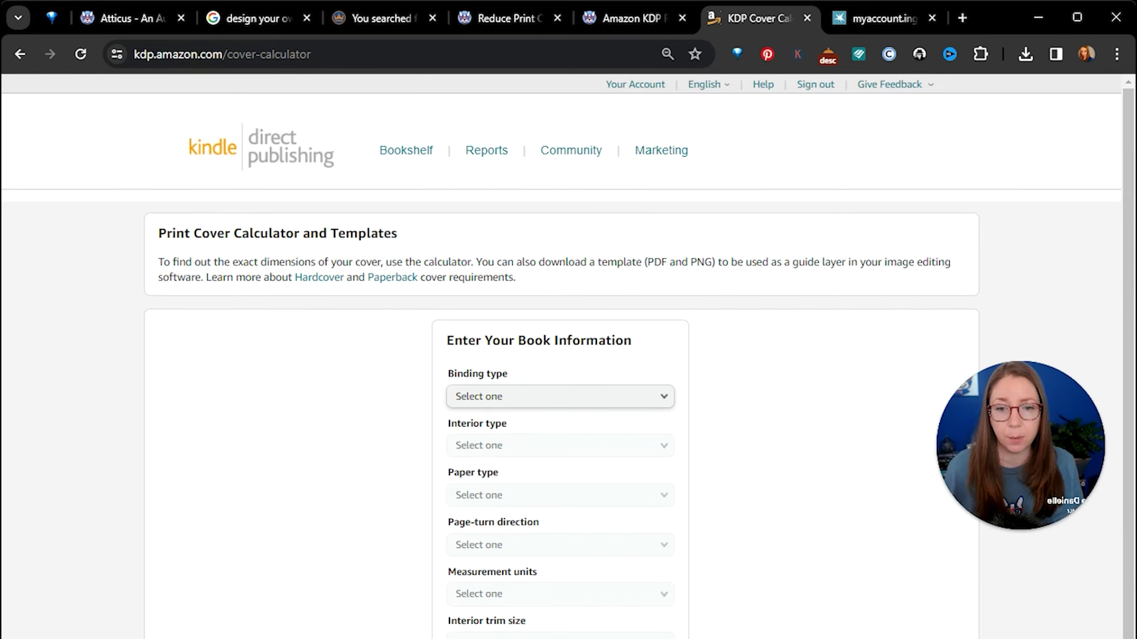
# - Look over the empty KDP cover calculator form, then go to IngramSpark's Spine and Weight Calculator
pyautogui.scroll(-3, 561, 356)
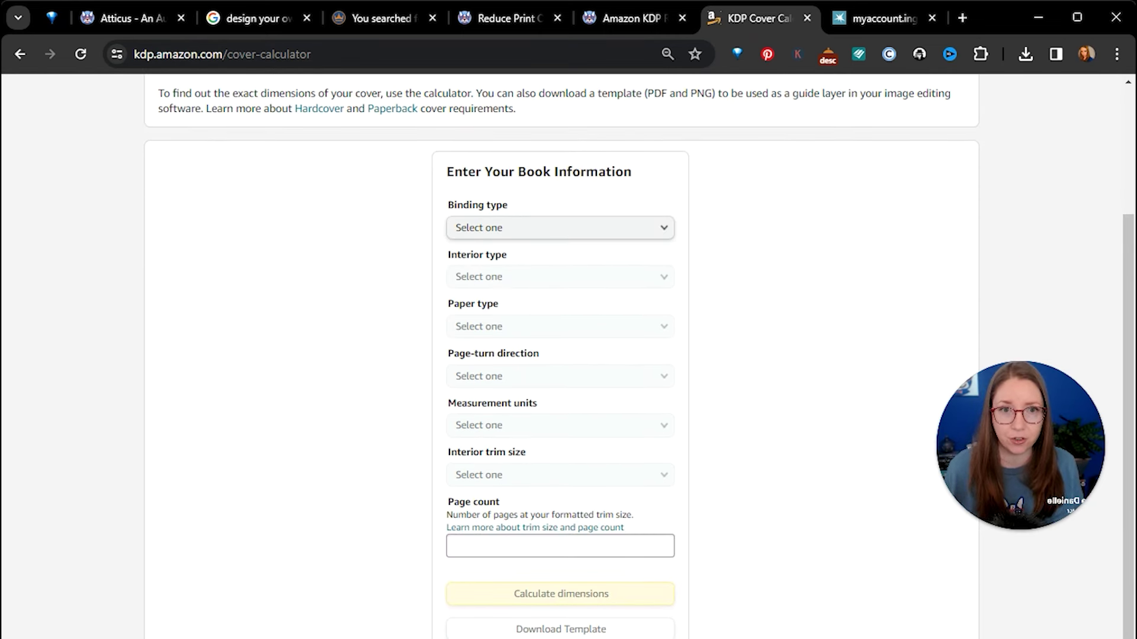
pyautogui.click(863, 13)
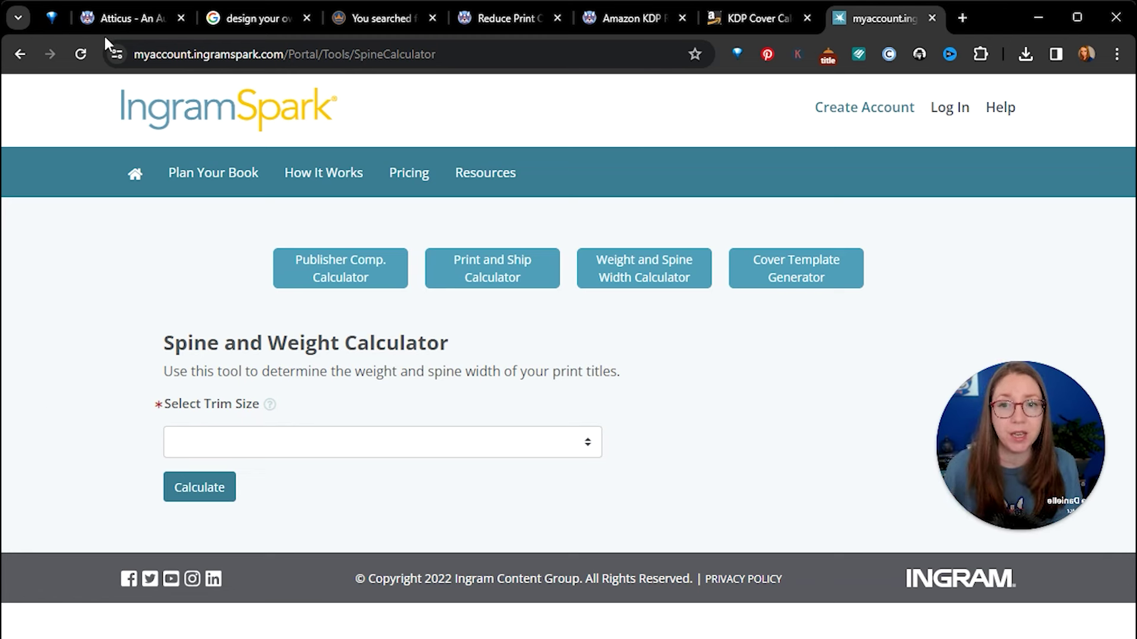
# - Return to The Blue Castle's formatting editor in Atticus at the 6.14 x 9.21 trim
pyautogui.moveTo(119, 22)
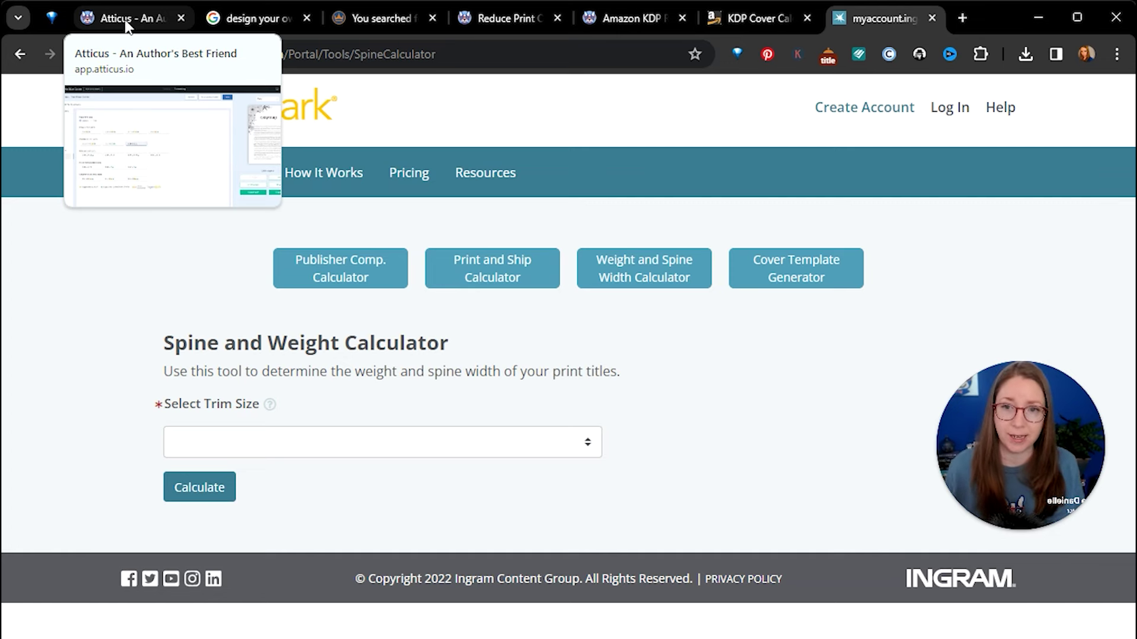
pyautogui.click(126, 22)
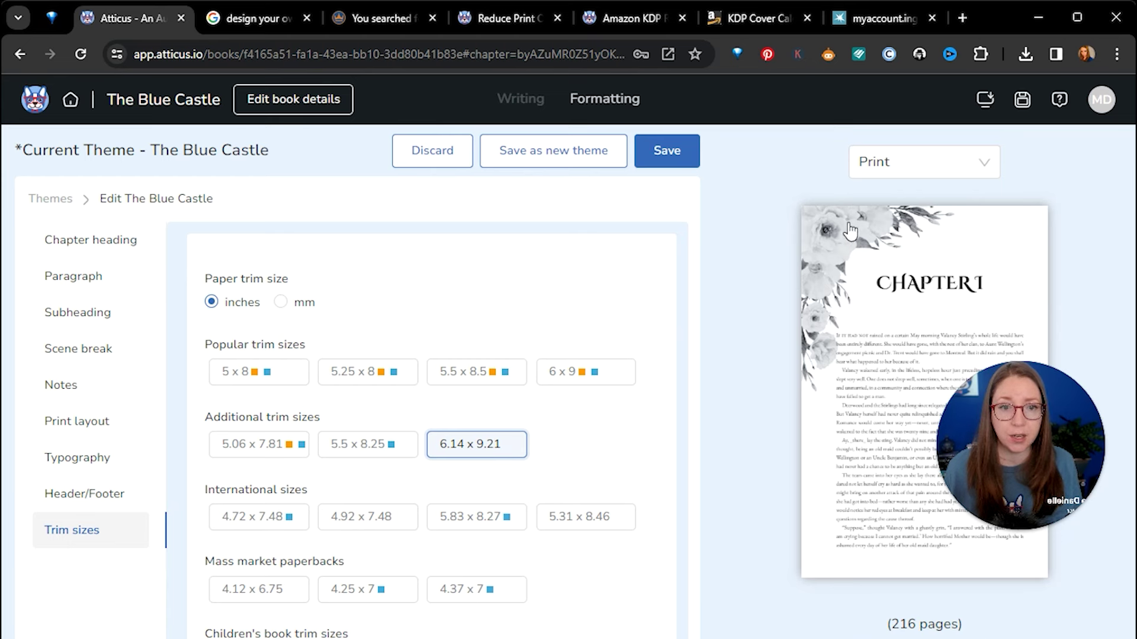
# - Confirm The Blue Castle's 216-page count at 6.14 x 9.21, then go to the KDP royalty calculator
pyautogui.tripleClick(894, 631)
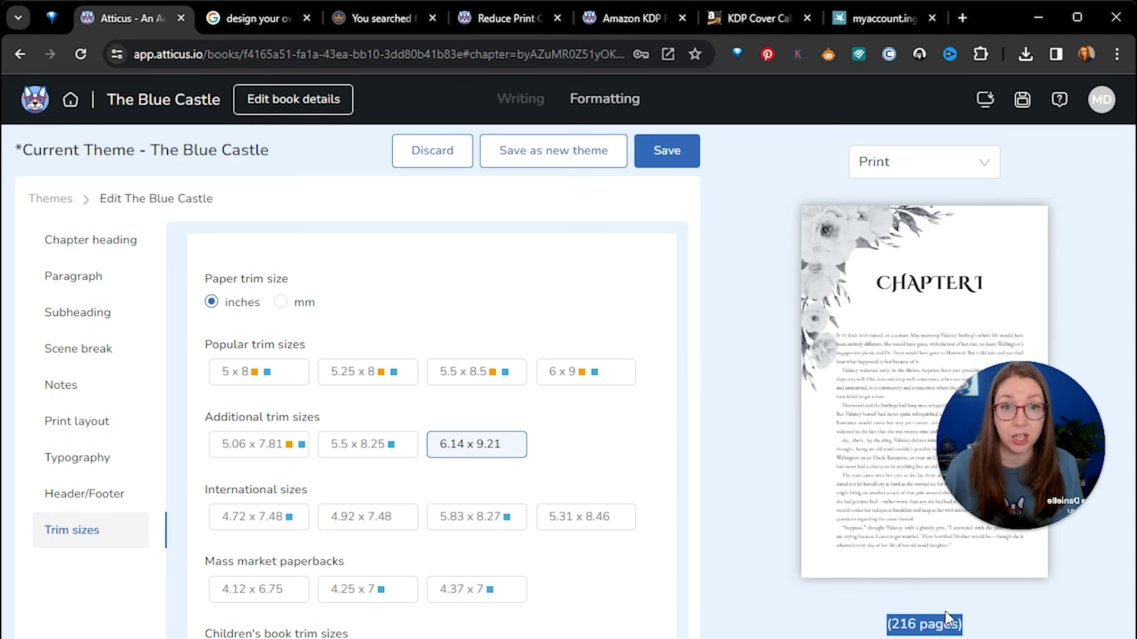
pyautogui.click(930, 599)
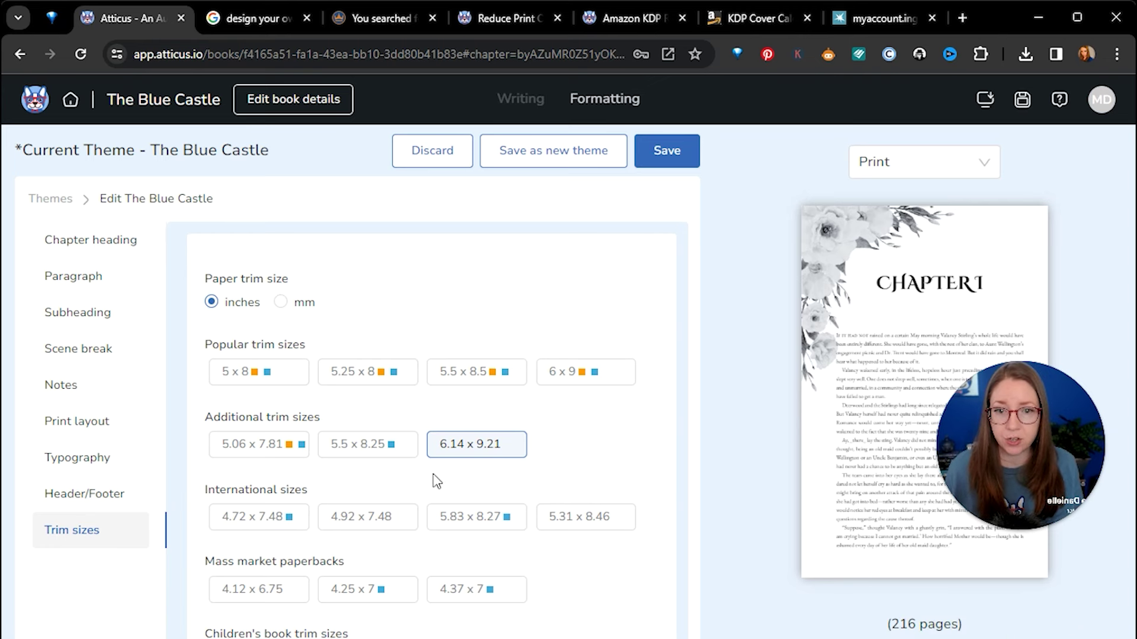
pyautogui.click(620, 16)
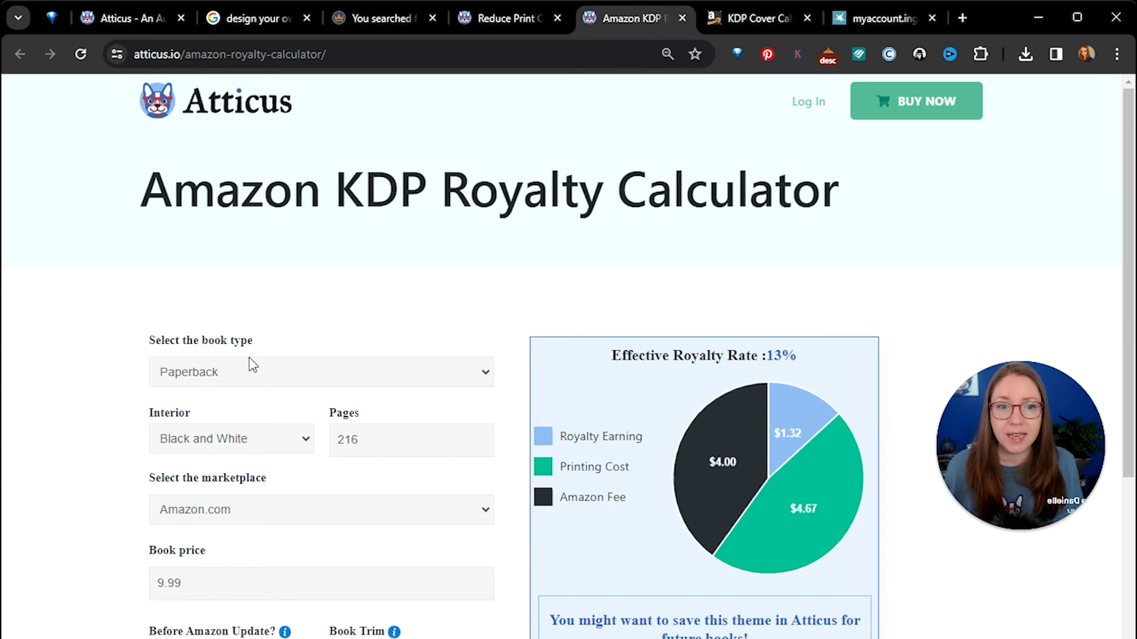
# - Keep the Black and White interior at 216 pages and raise the price to 11.99 for 21% royalty
pyautogui.scroll(-1, 249, 363)
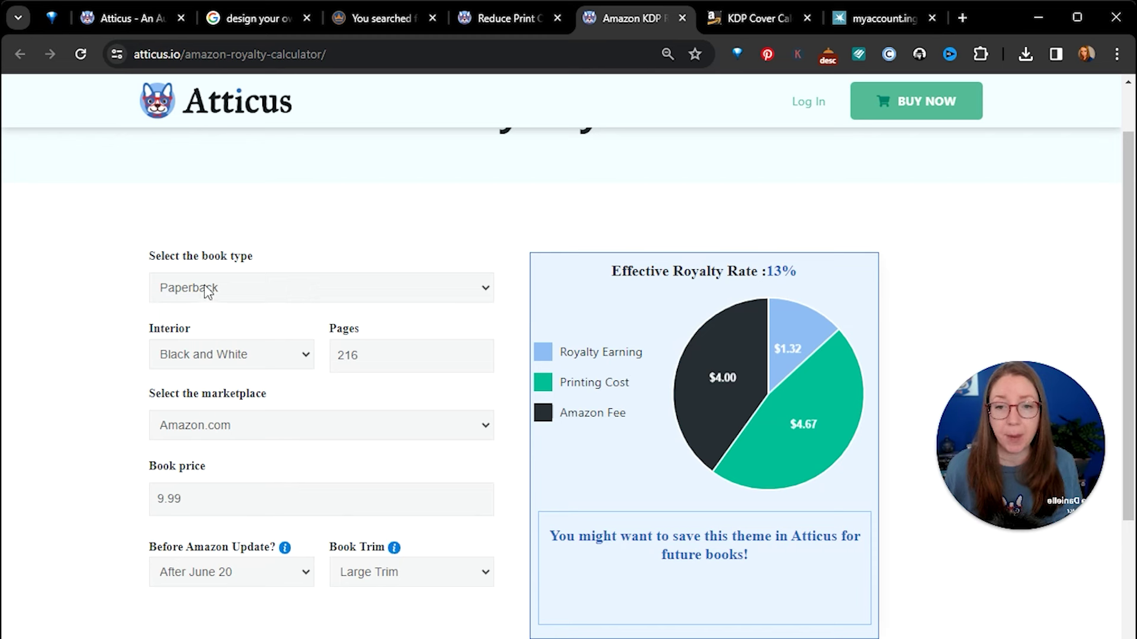
pyautogui.click(225, 359)
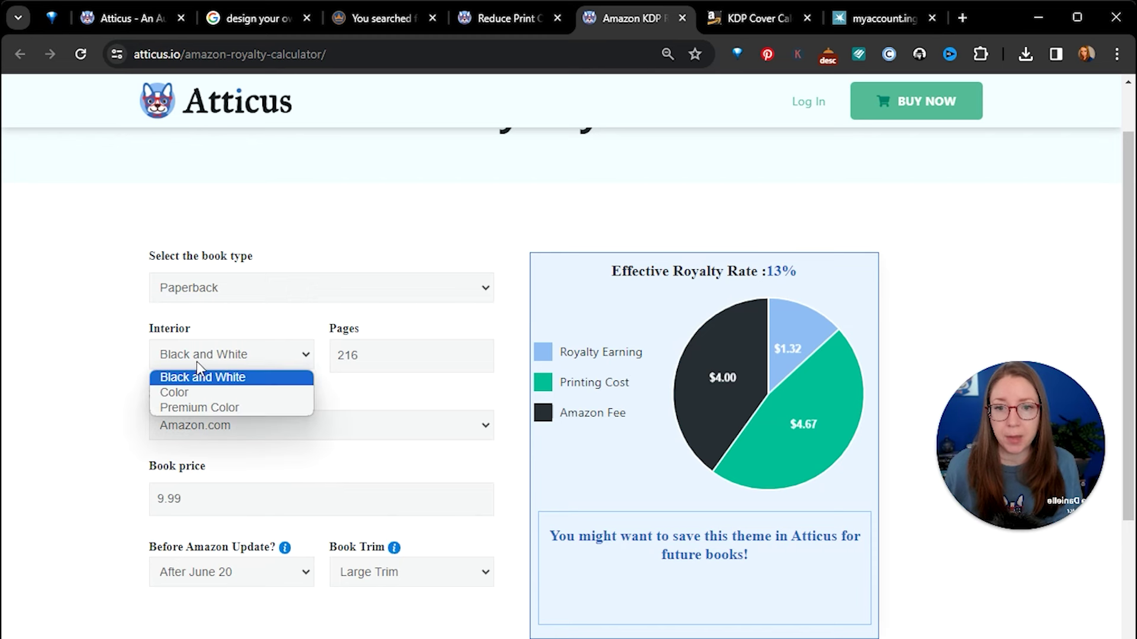
pyautogui.click(225, 380)
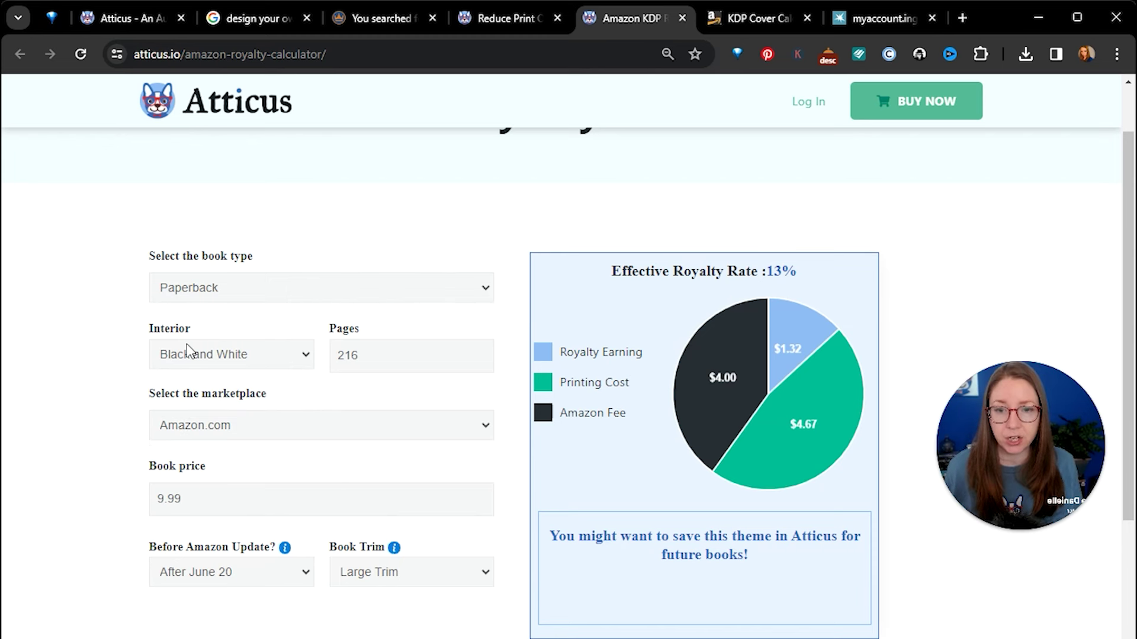
pyautogui.doubleClick(383, 363)
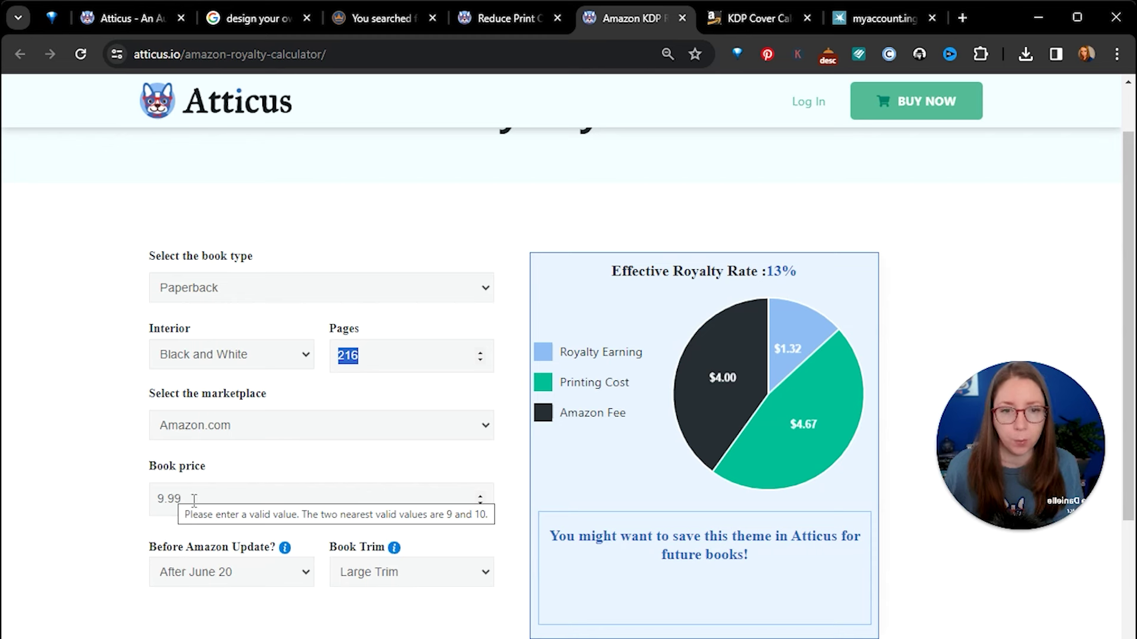
pyautogui.click(162, 499)
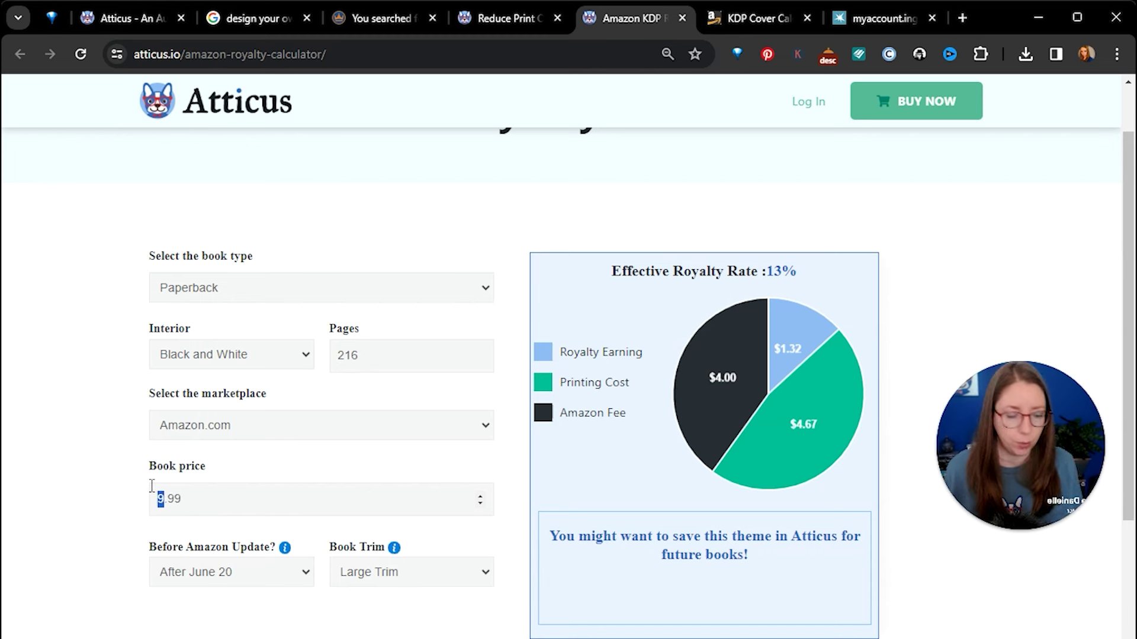
pyautogui.write('11')
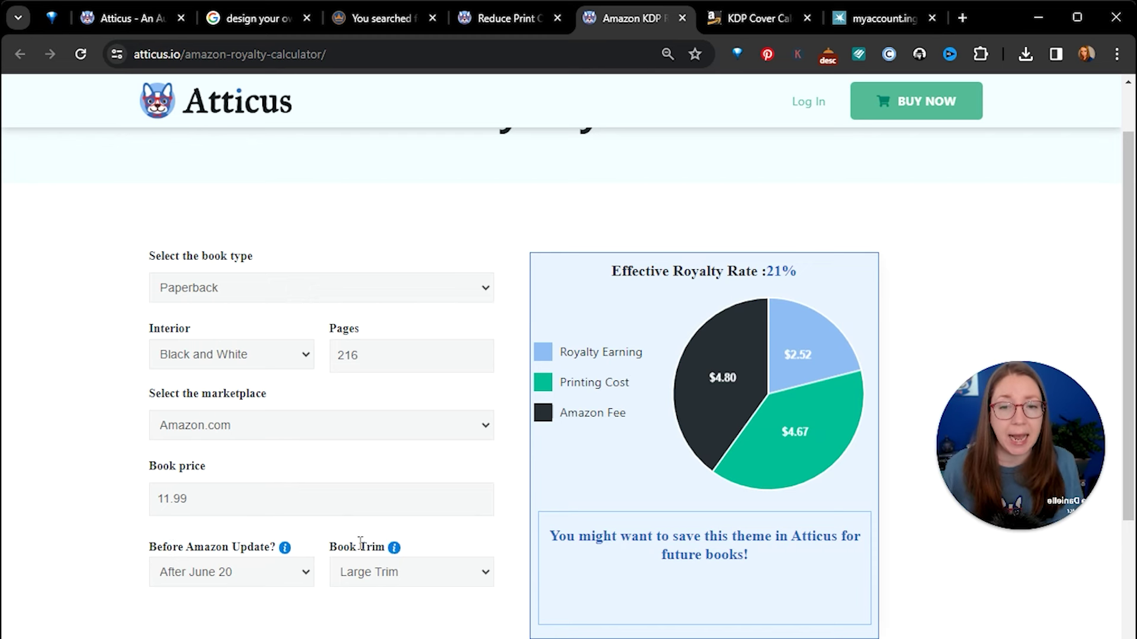
pyautogui.moveTo(395, 553)
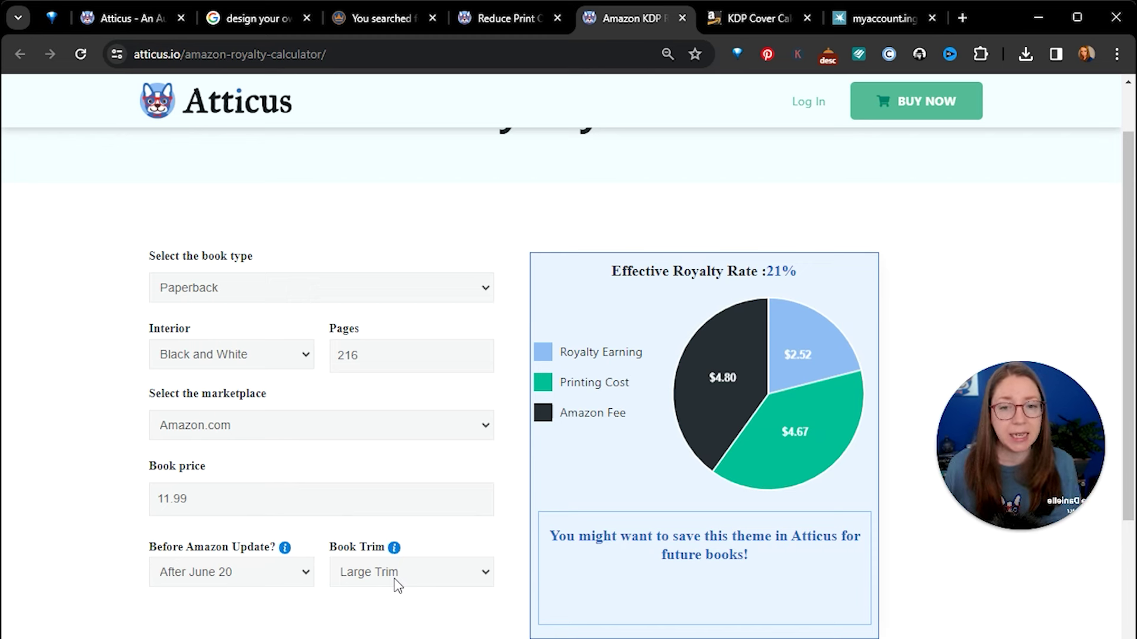
# - Review the 21% effective royalty breakdown at Large Trim, then return to The Blue Castle in Atticus
pyautogui.click(398, 585)
pyautogui.click(406, 565)
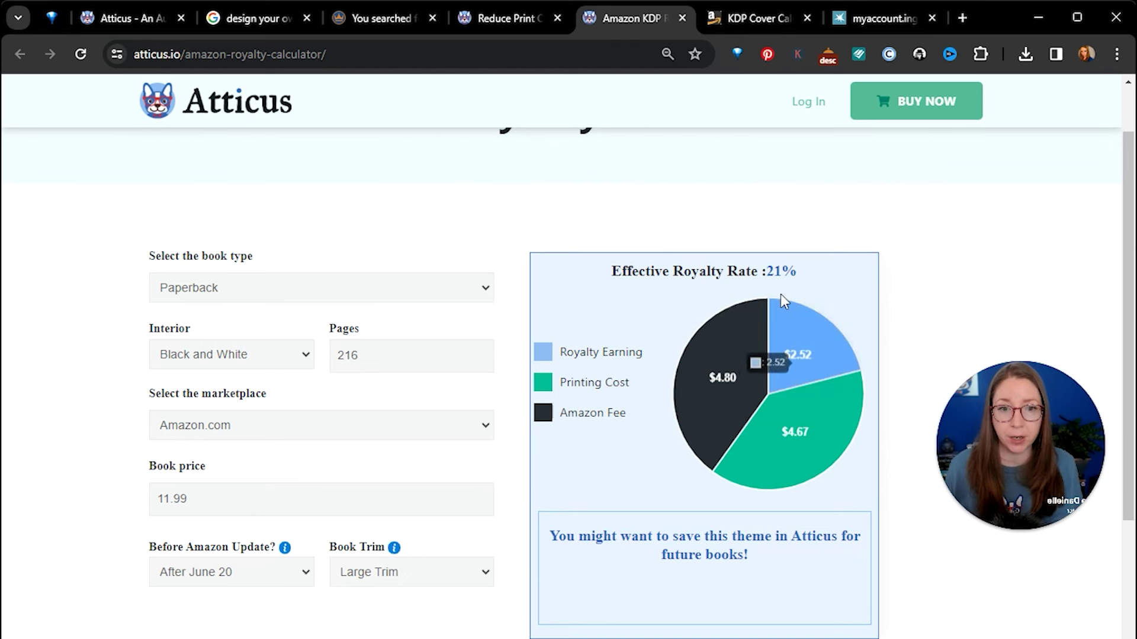
pyautogui.moveTo(601, 274); pyautogui.dragTo(815, 283)
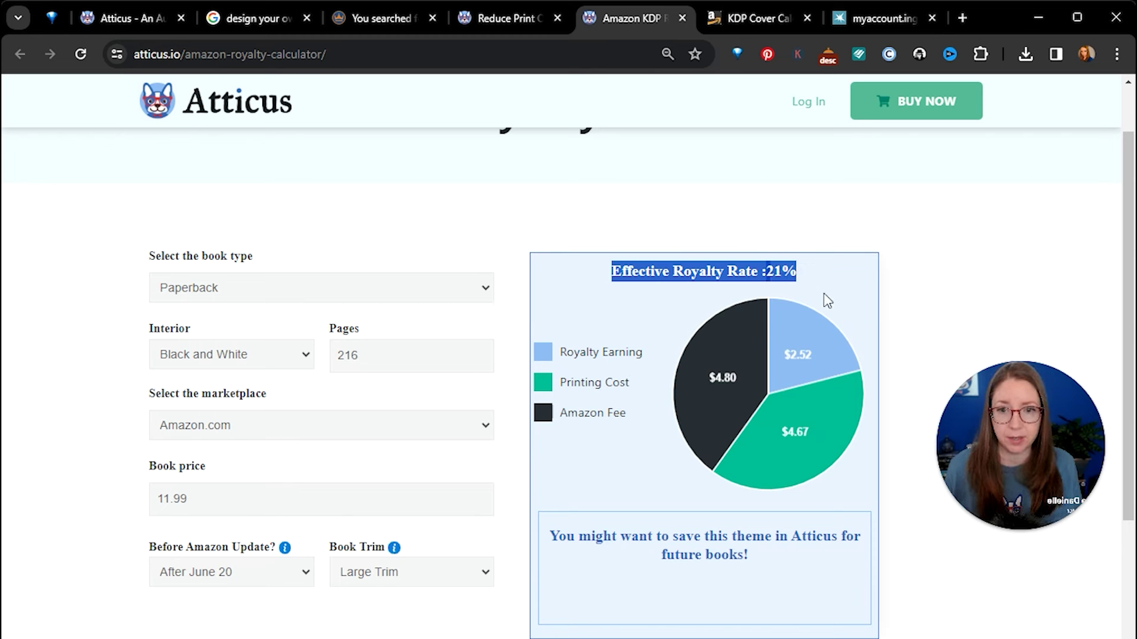
pyautogui.moveTo(848, 369)
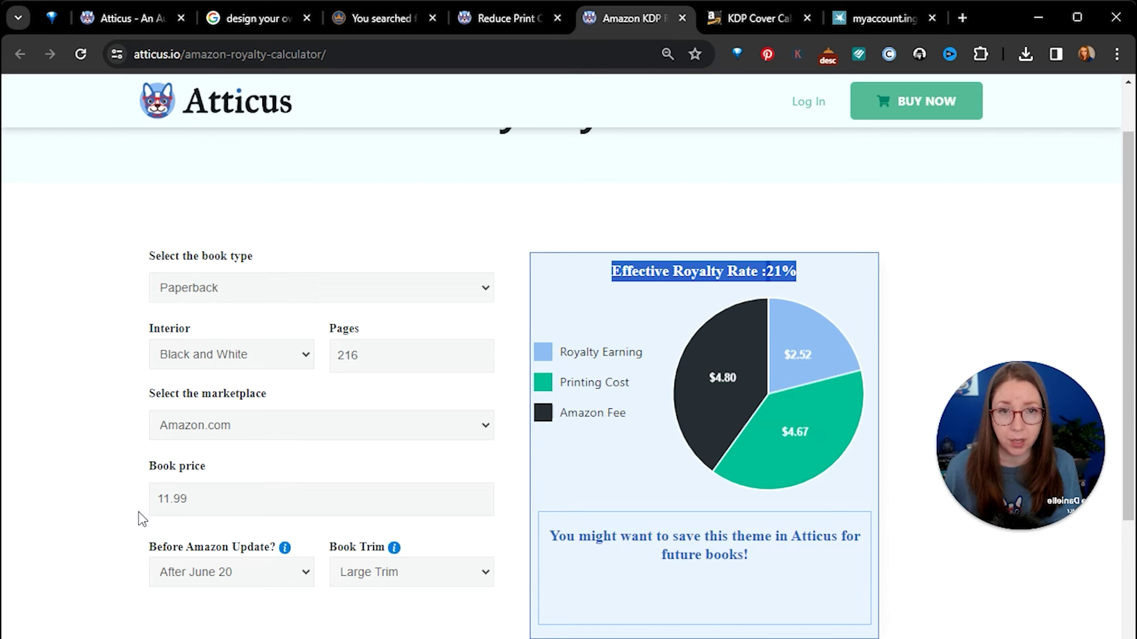
pyautogui.moveTo(787, 368)
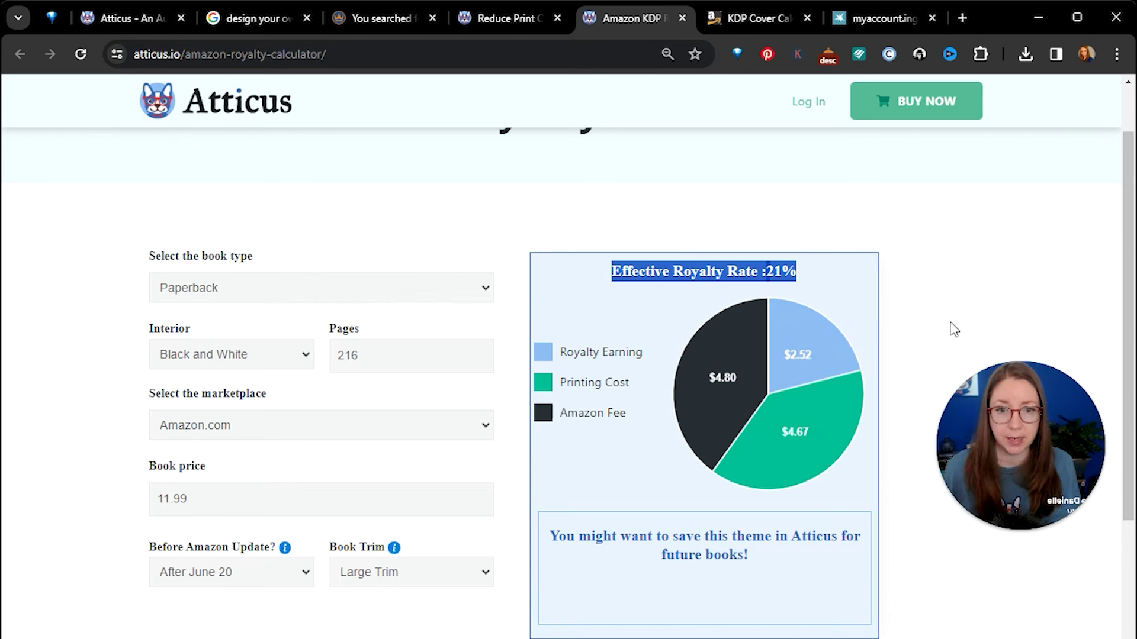
pyautogui.moveTo(780, 438)
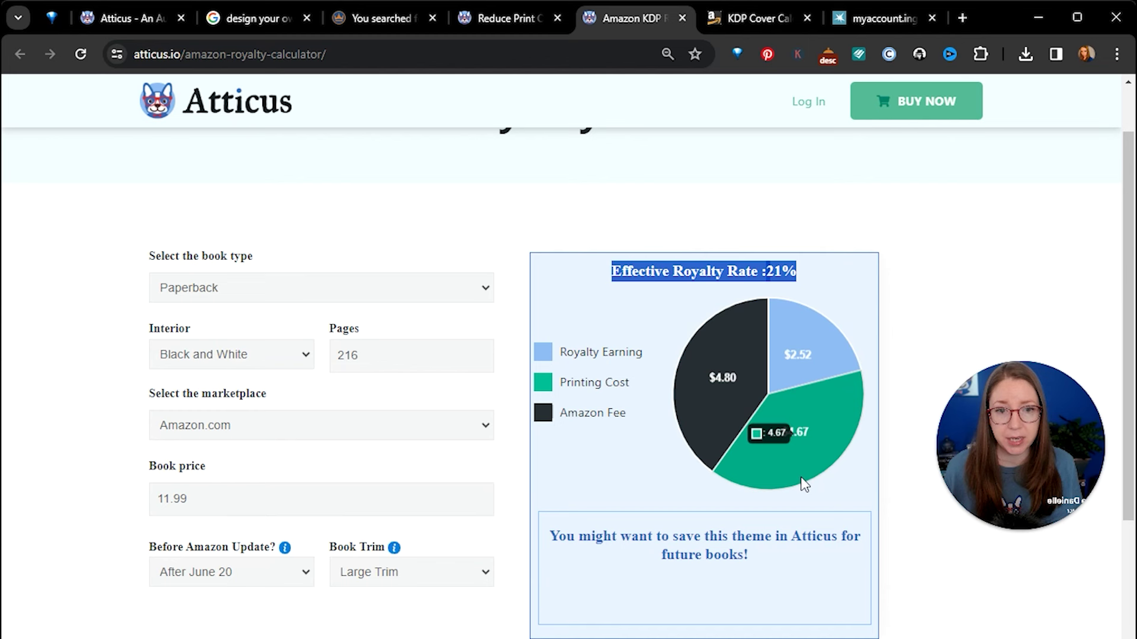
pyautogui.moveTo(714, 395)
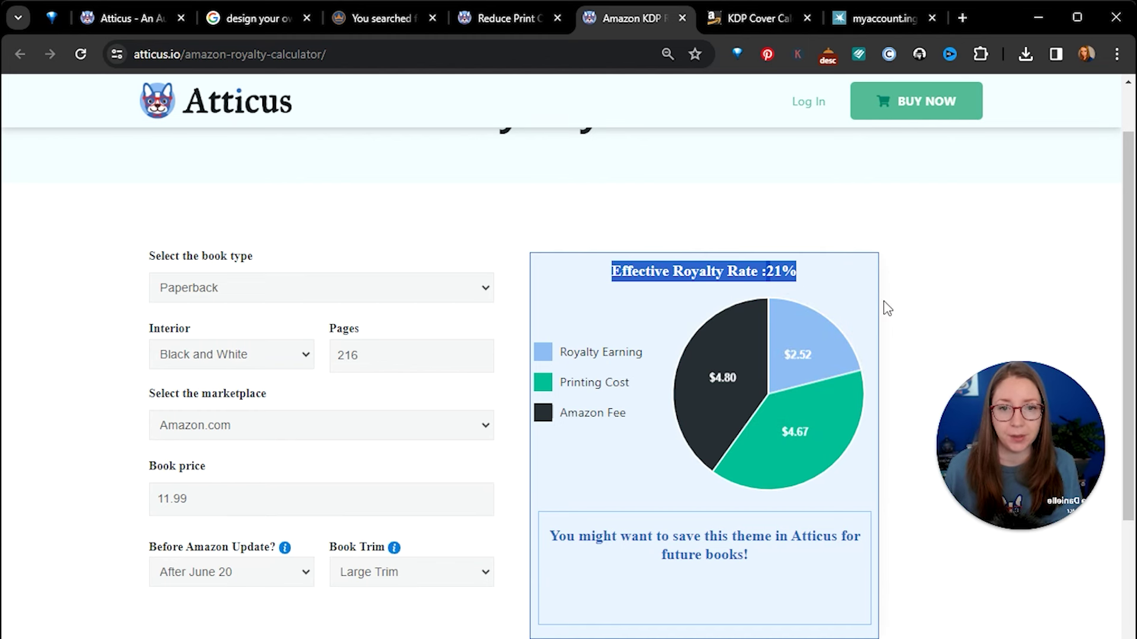
pyautogui.click(891, 233)
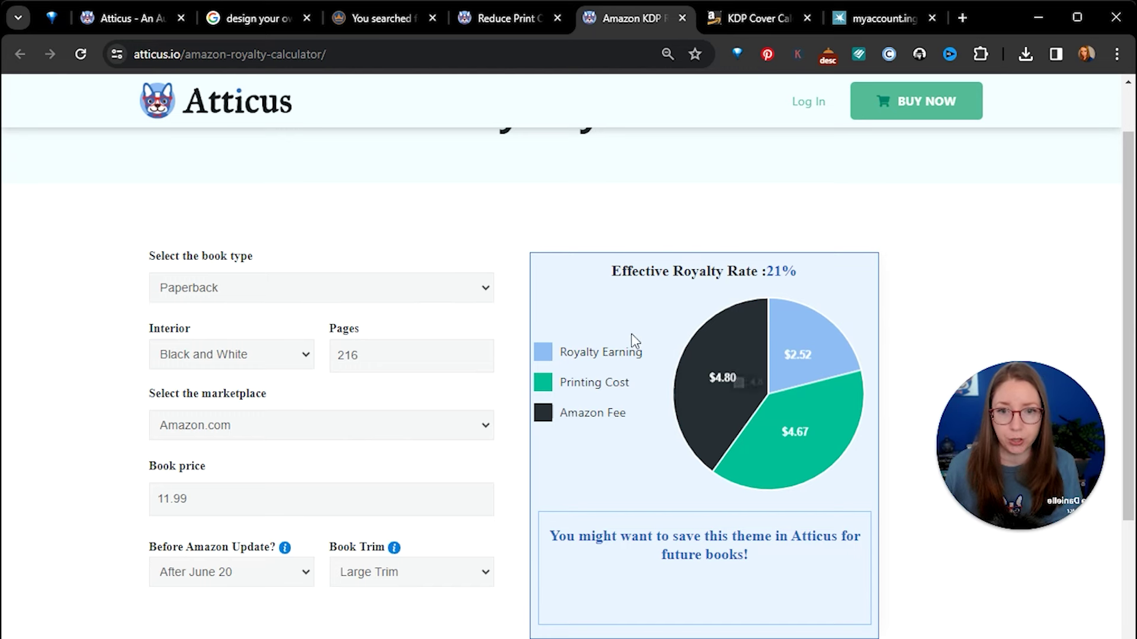
pyautogui.click(126, 19)
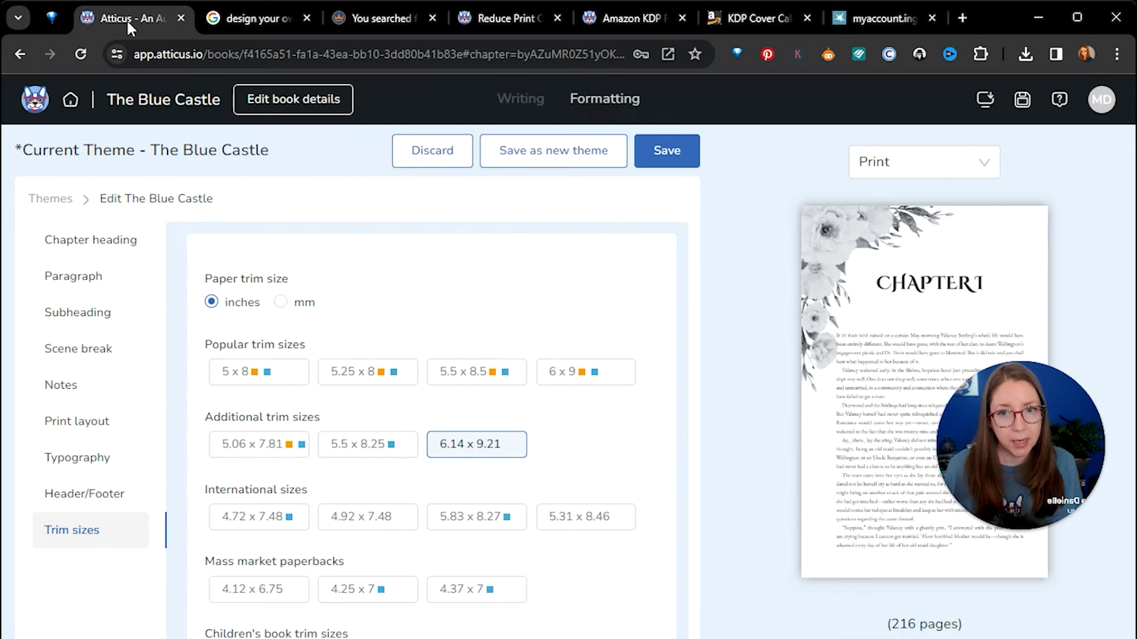
# - Choose the 6 x 9 popular trim size, bringing the book to 220 pages
pyautogui.click(577, 375)
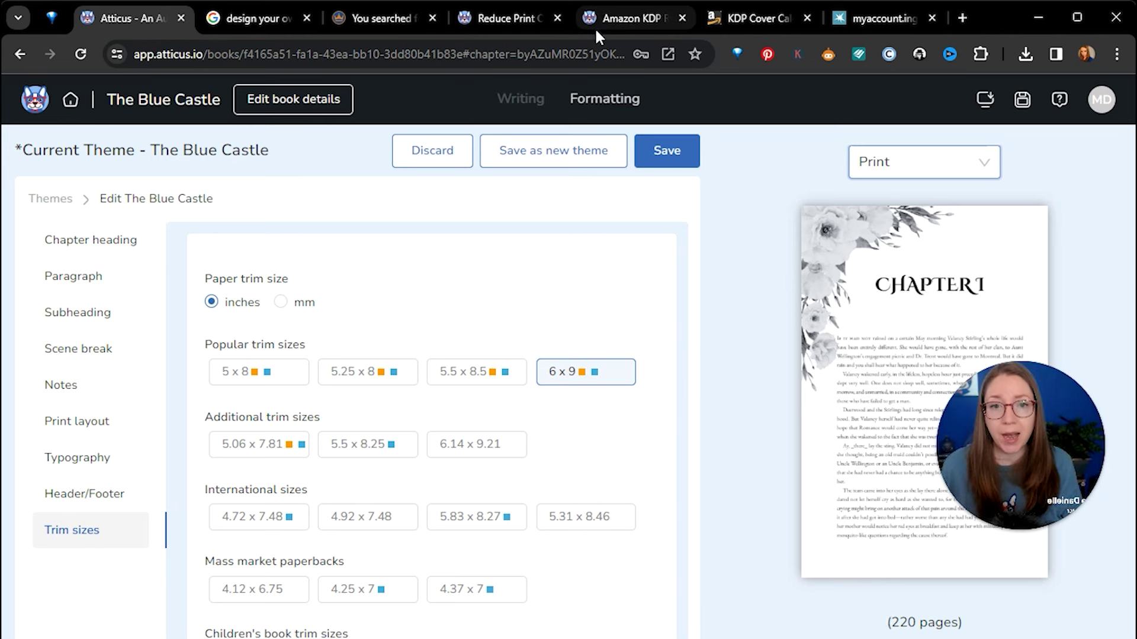
pyautogui.click(641, 27)
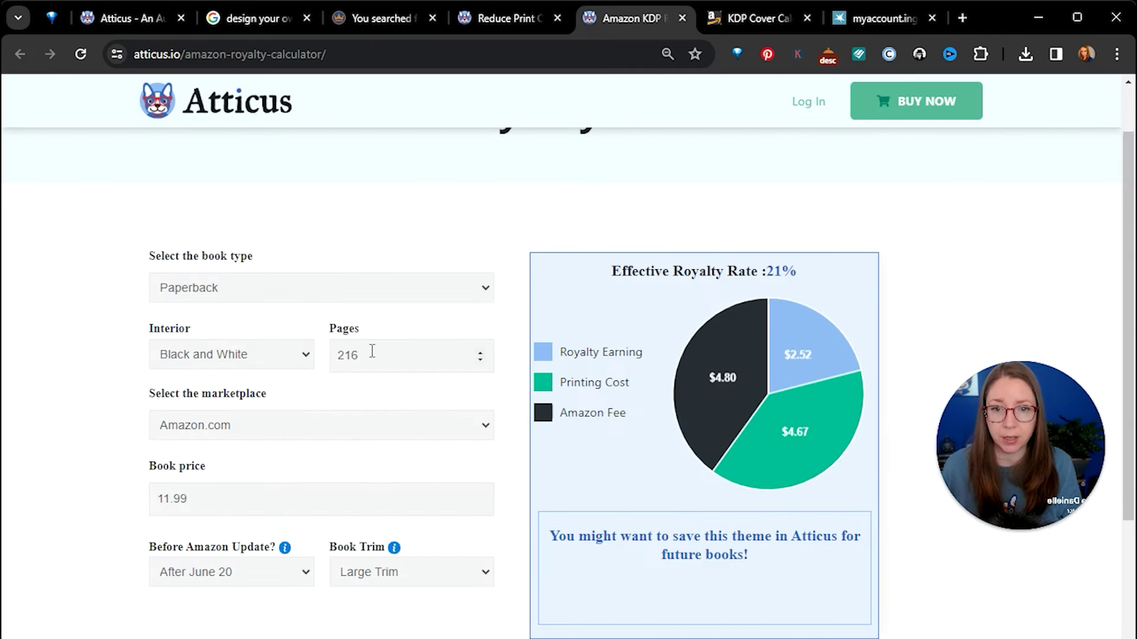
# - Enter 220 pages with Standard trim for a 30% royalty, then return to The Blue Castle's trim settings
pyautogui.moveTo(372, 351); pyautogui.dragTo(318, 351)
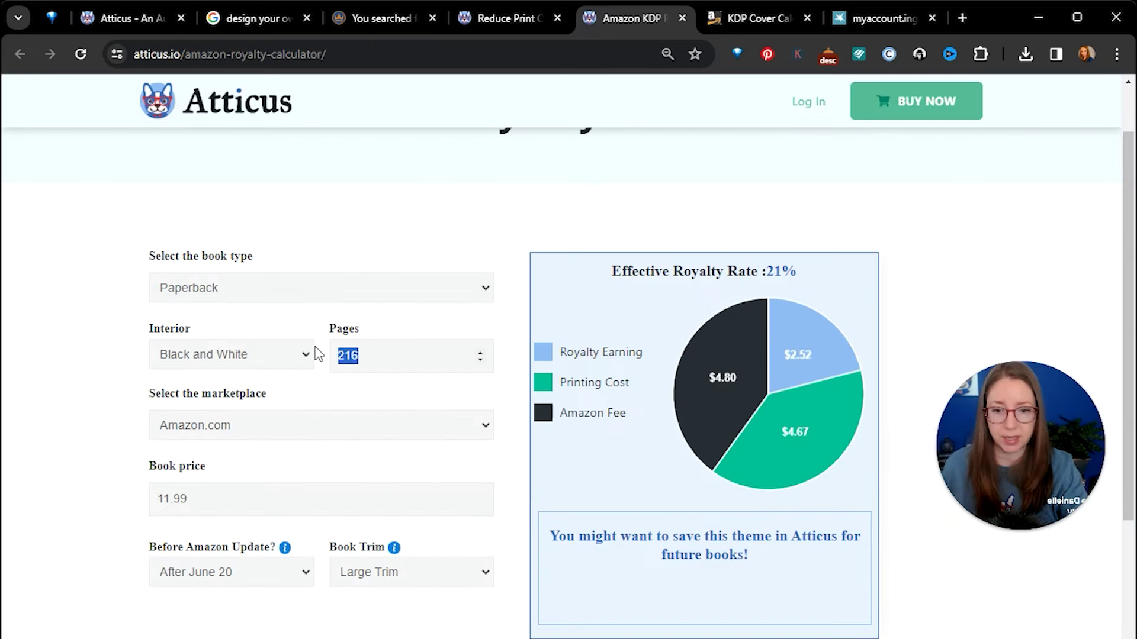
pyautogui.write('220')
pyautogui.click(365, 573)
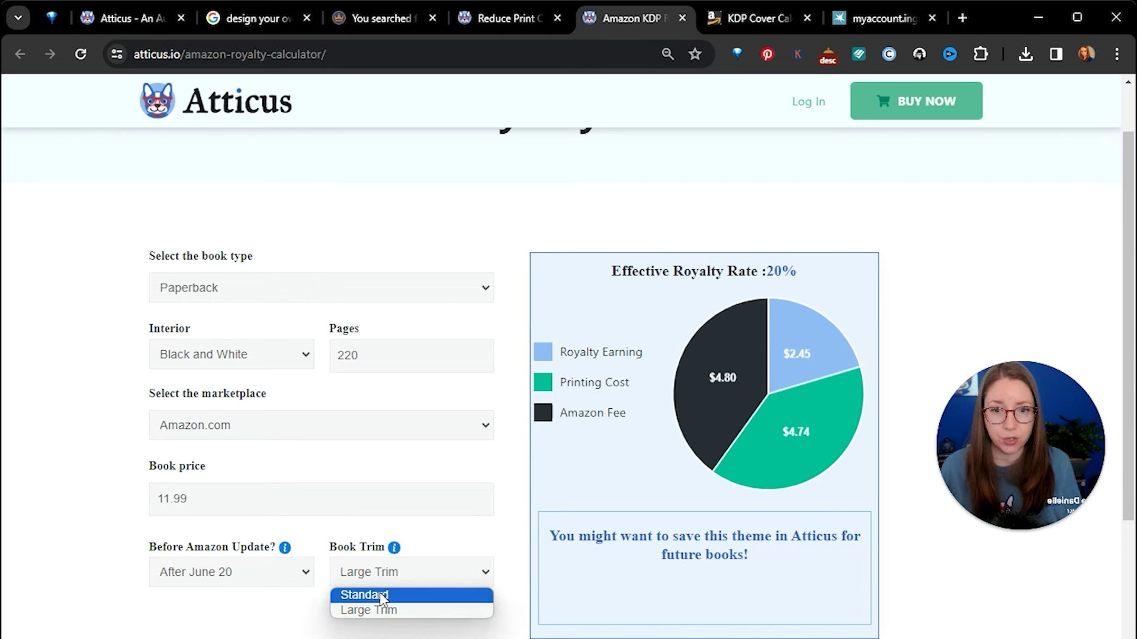
pyautogui.click(382, 594)
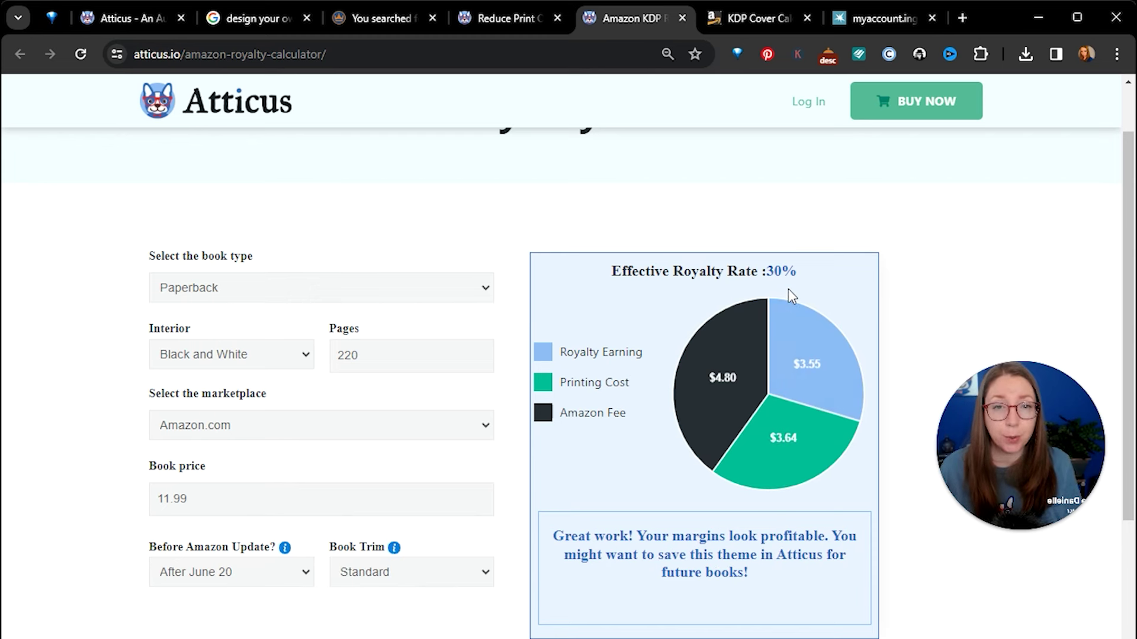
pyautogui.moveTo(804, 279); pyautogui.dragTo(763, 273)
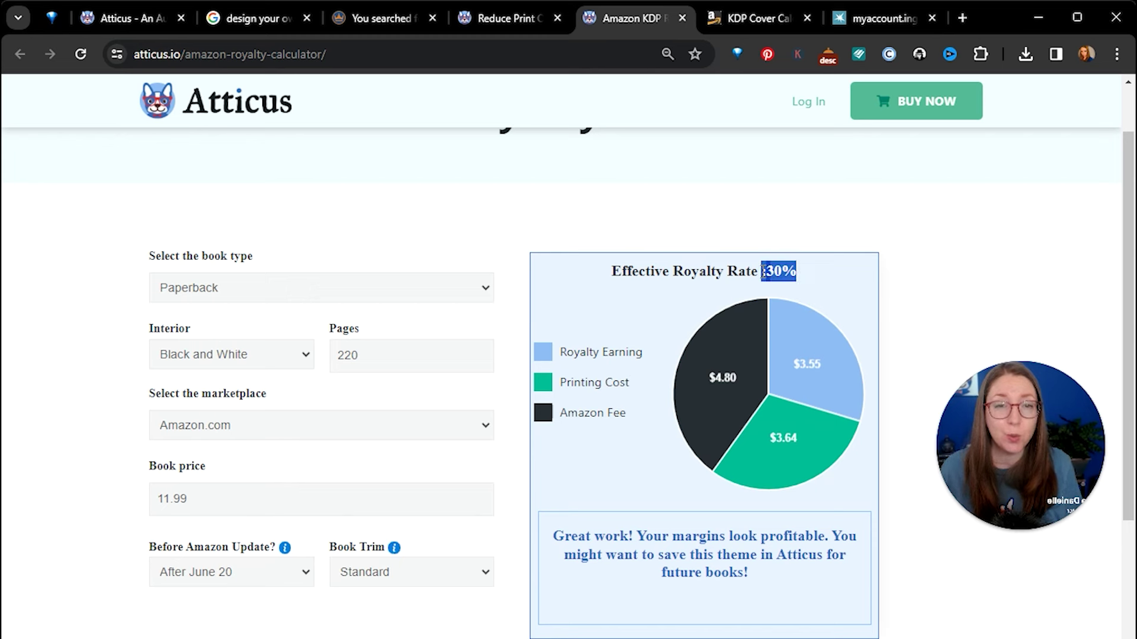
pyautogui.moveTo(816, 361)
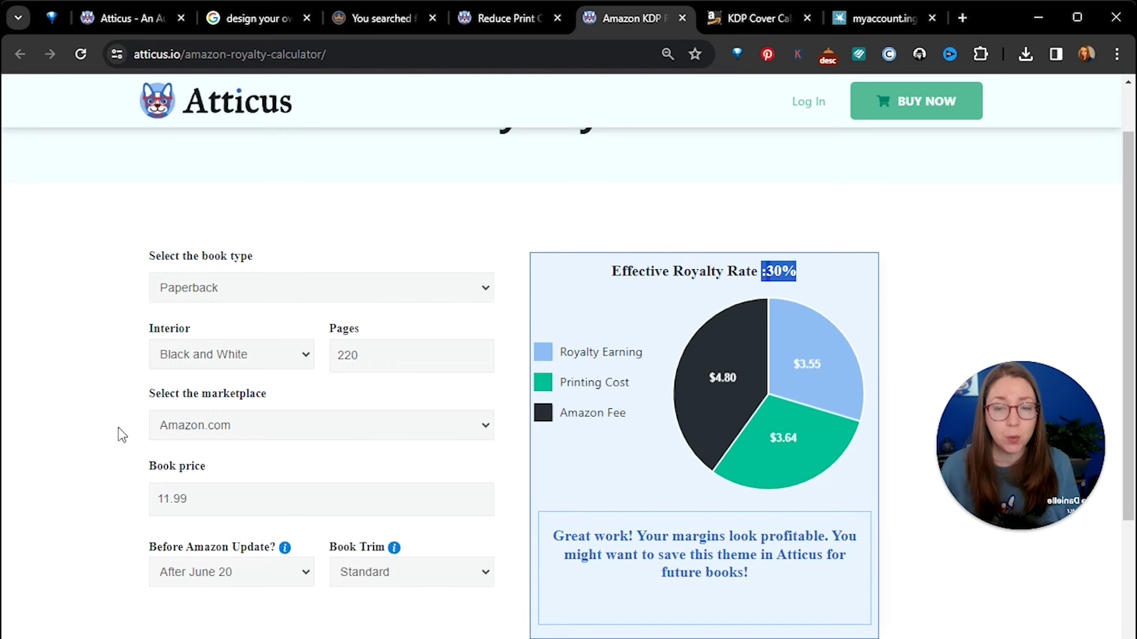
pyautogui.click(131, 22)
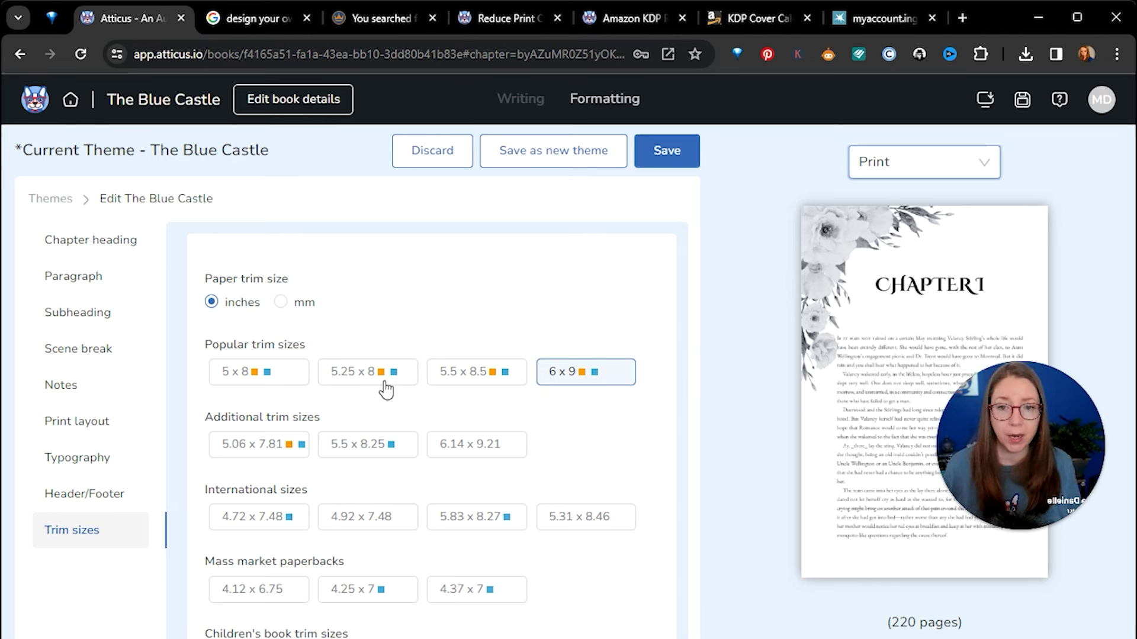
# - Switch the trim size to 5 x 8 and recheck the royalty at 220 pages
pyautogui.click(230, 372)
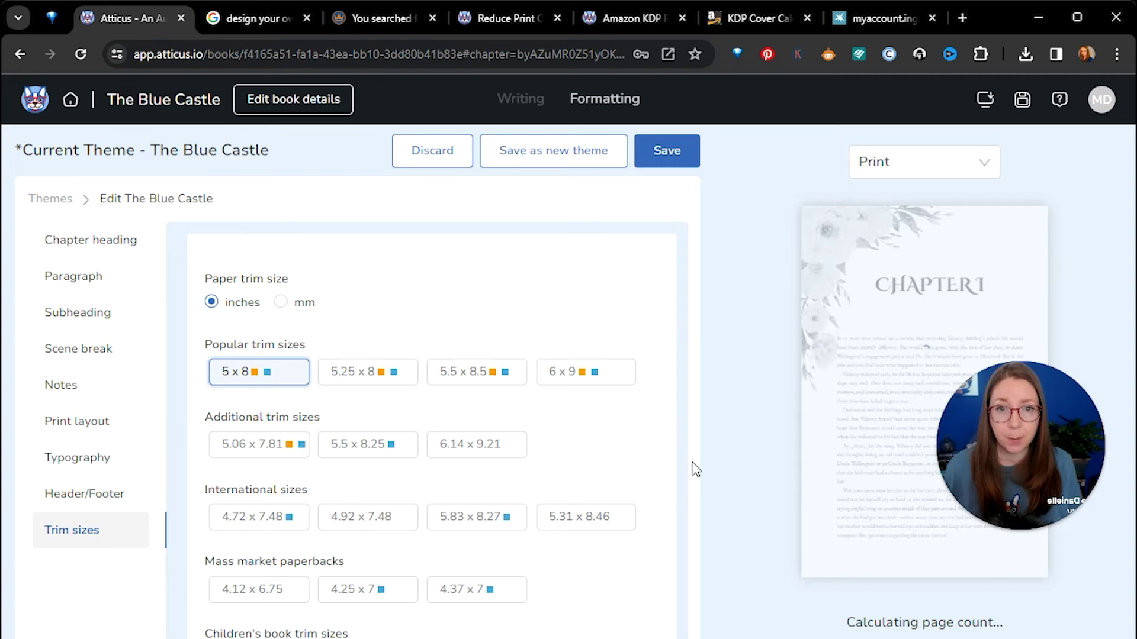
pyautogui.click(624, 21)
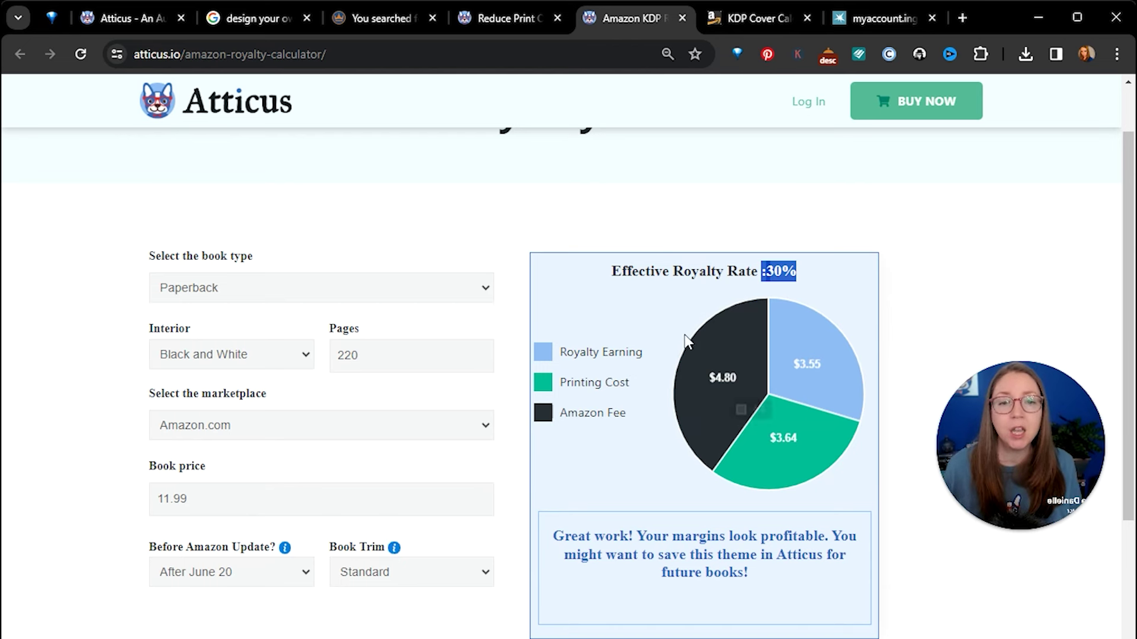
pyautogui.doubleClick(370, 356)
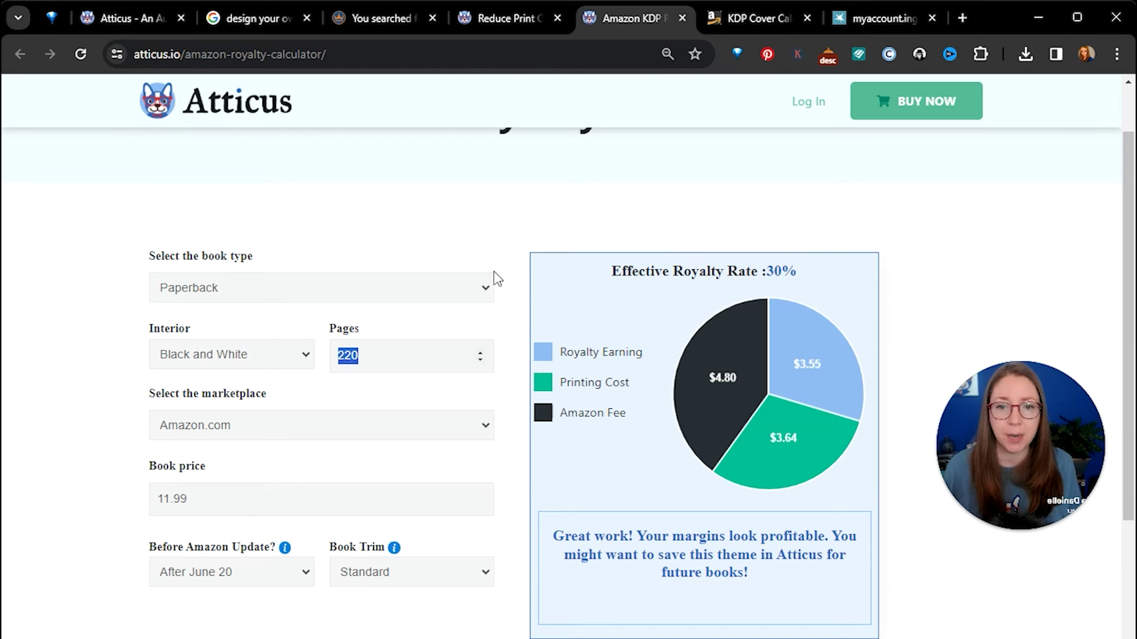
pyautogui.click(731, 18)
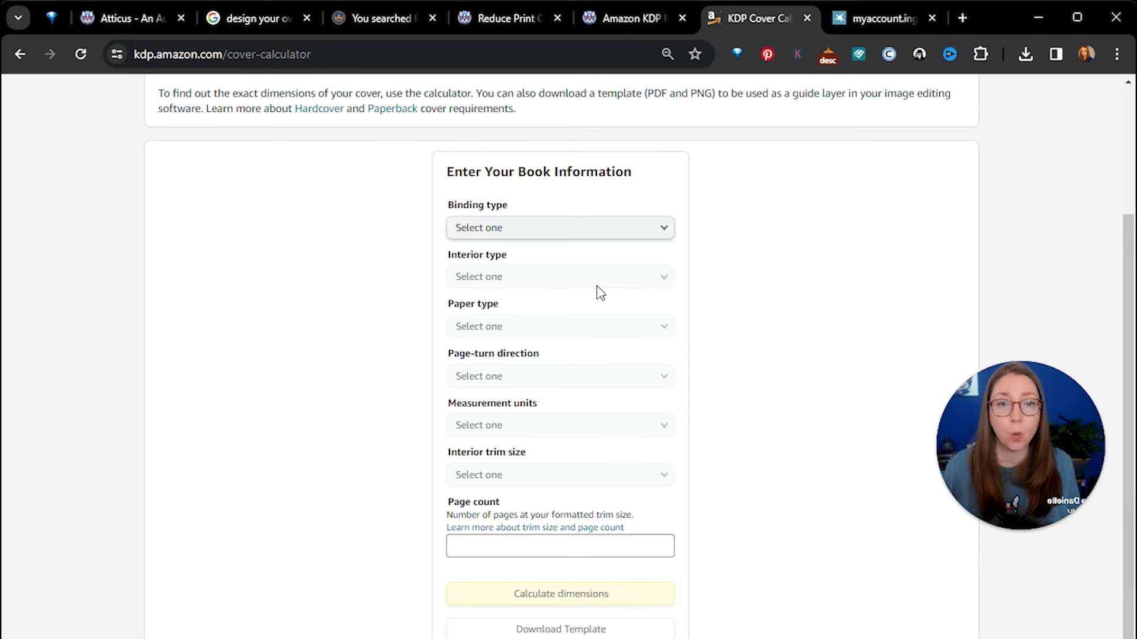
# - Choose Paperback binding, Black & white interior, Cream paper and Left to Right page turn
pyautogui.scroll(2, 600, 293)
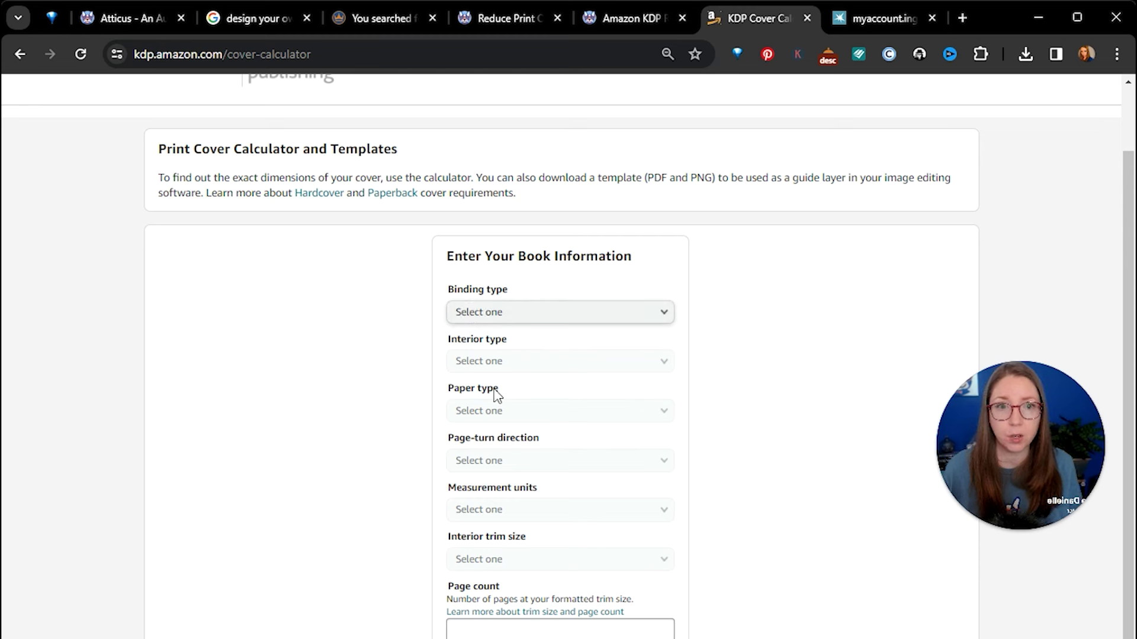
pyautogui.click(570, 311)
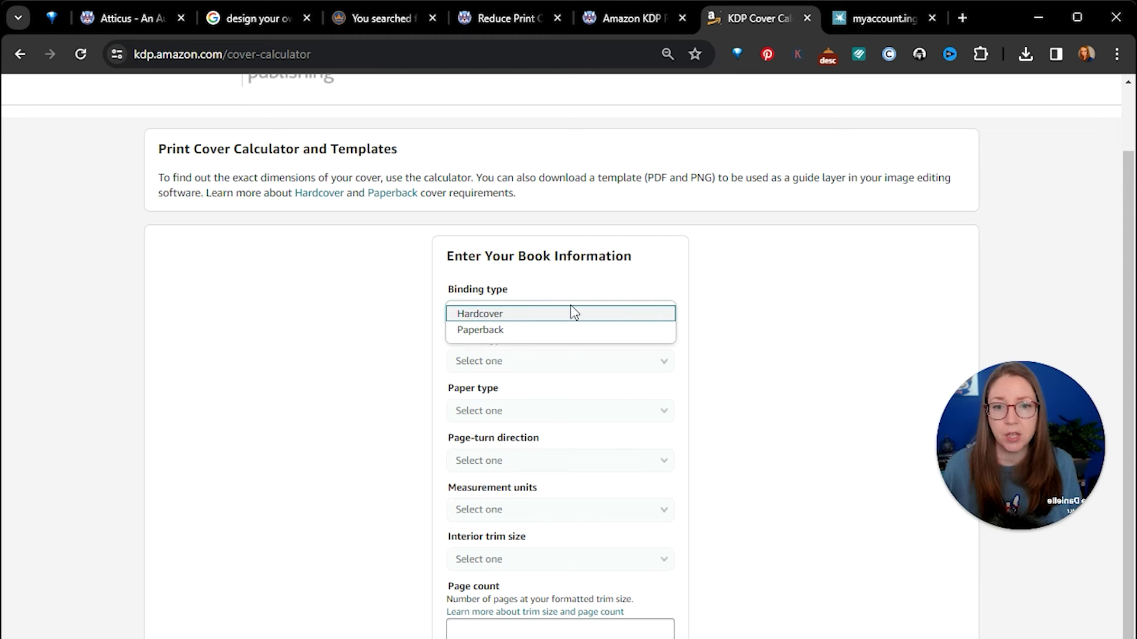
pyautogui.click(489, 338)
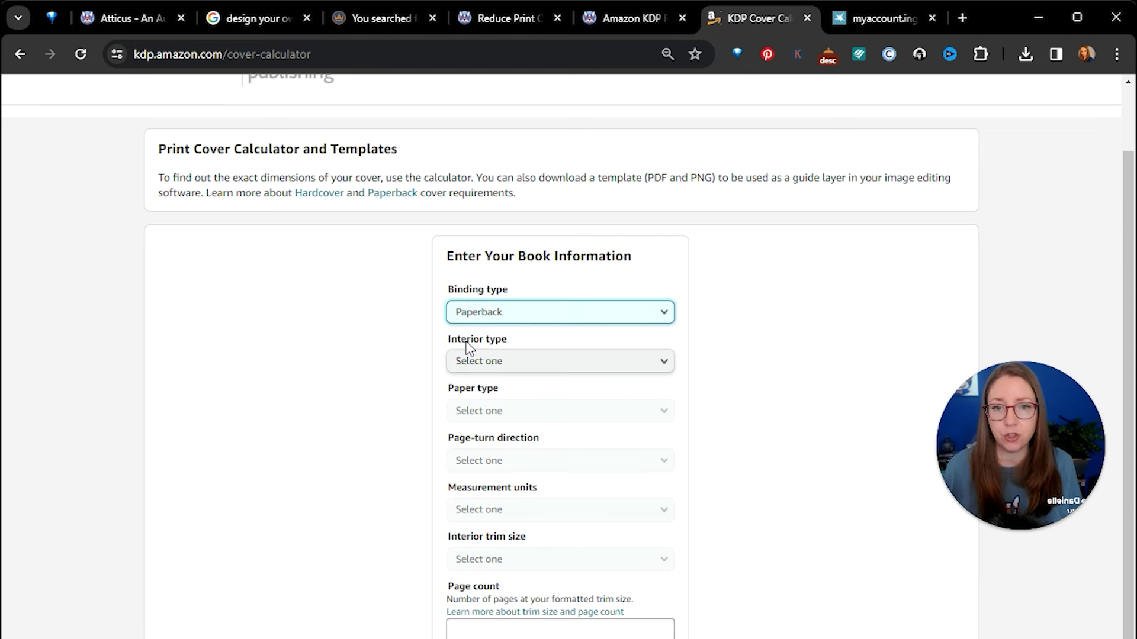
pyautogui.click(528, 368)
pyautogui.click(505, 363)
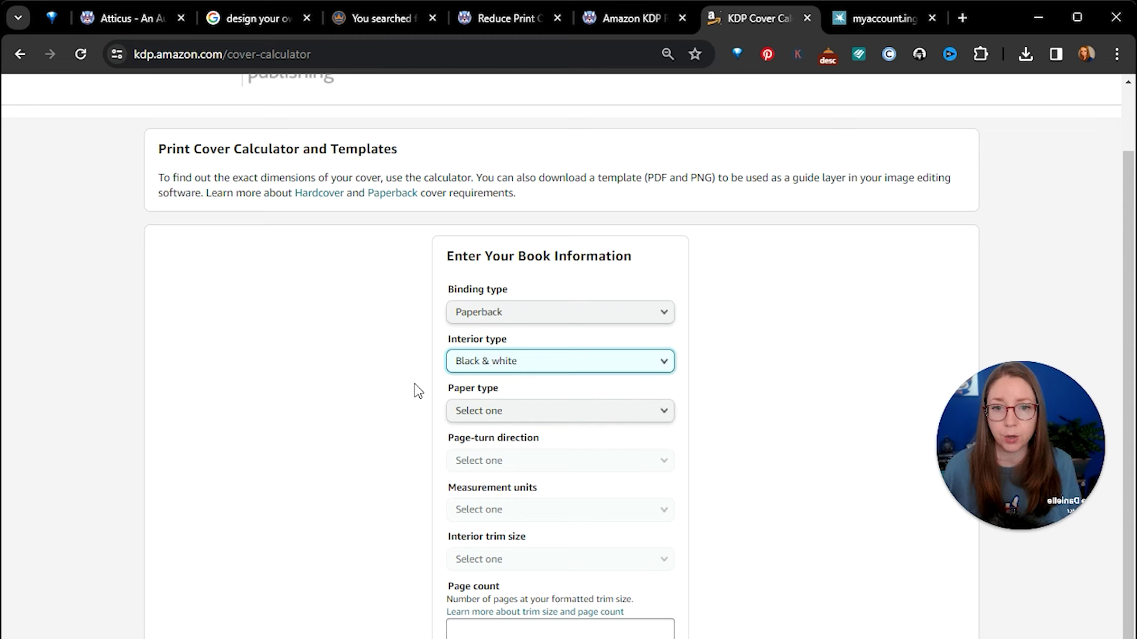
pyautogui.click(522, 414)
pyautogui.click(512, 415)
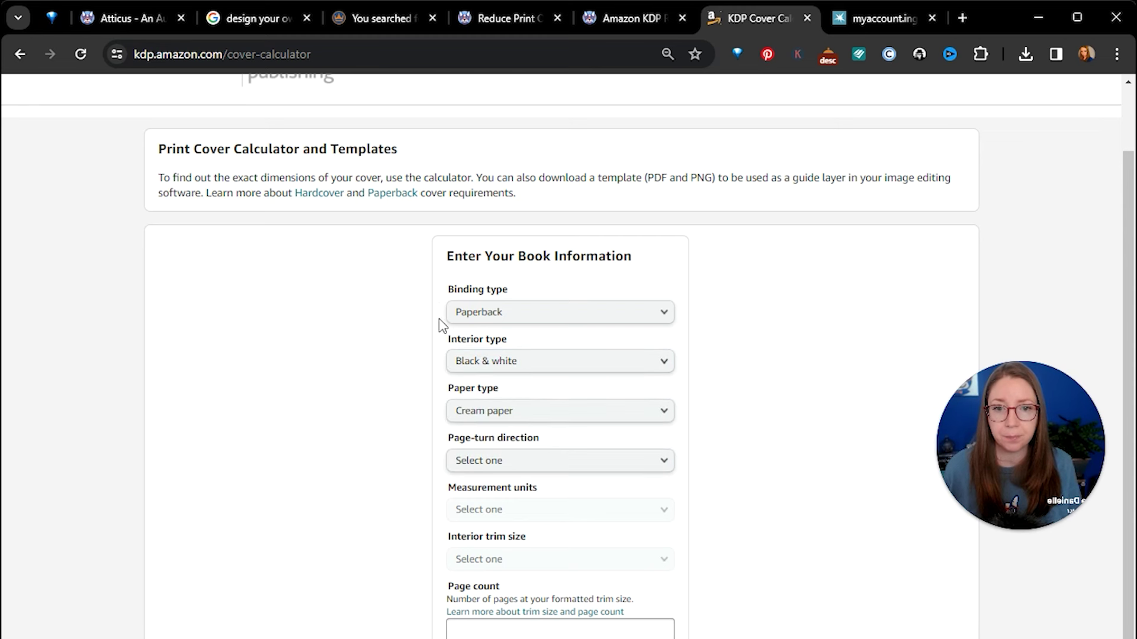
pyautogui.click(509, 467)
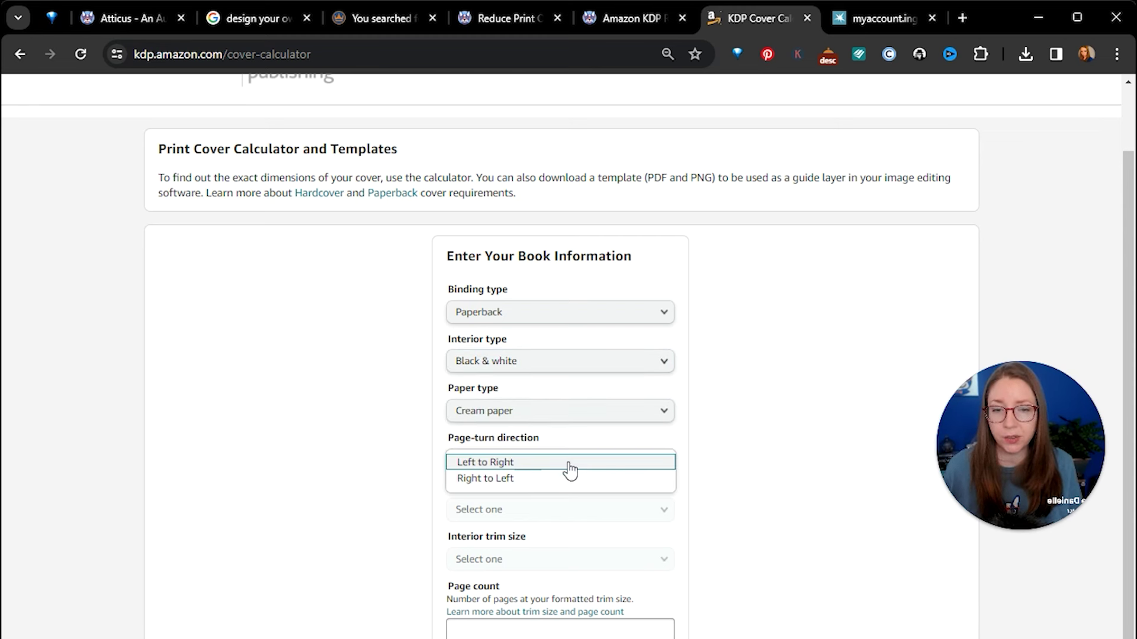
pyautogui.click(534, 465)
# - Set measurement units to Inches, trim size to 6 x 9 in, and page count to 220
pyautogui.click(533, 513)
pyautogui.click(521, 533)
pyautogui.click(474, 559)
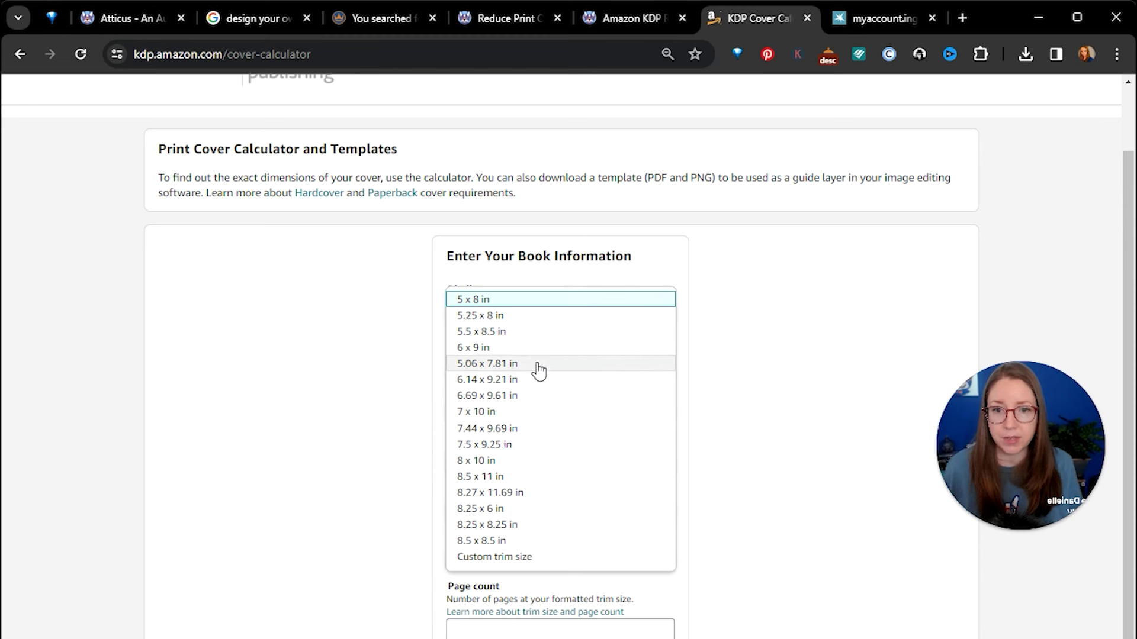
pyautogui.click(523, 356)
pyautogui.click(470, 635)
pyautogui.write('22')
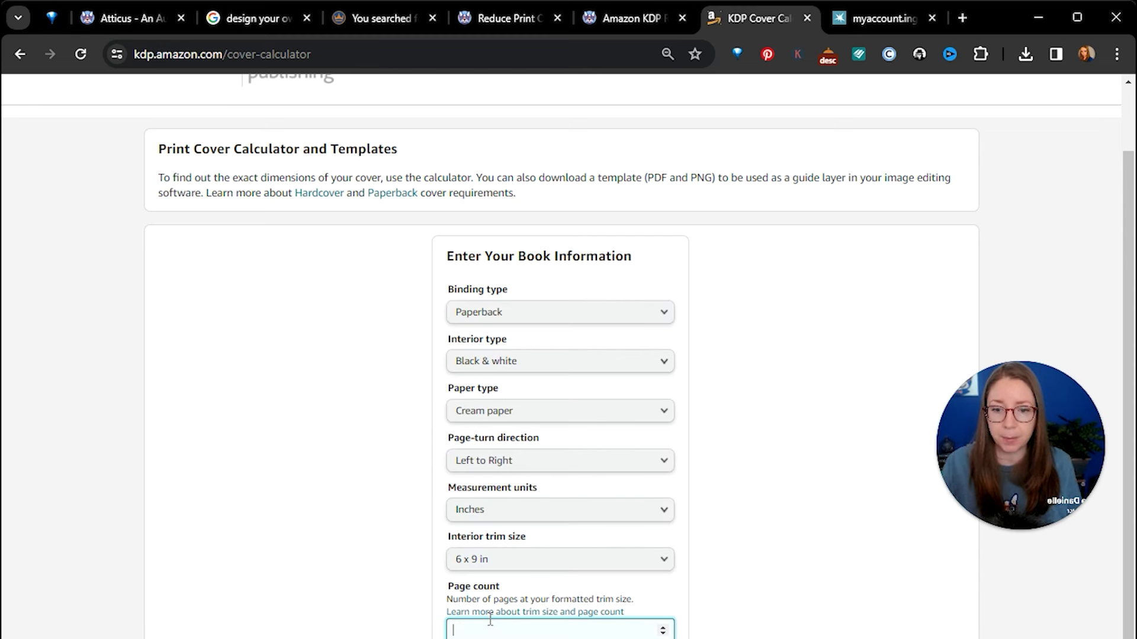
pyautogui.write('0')
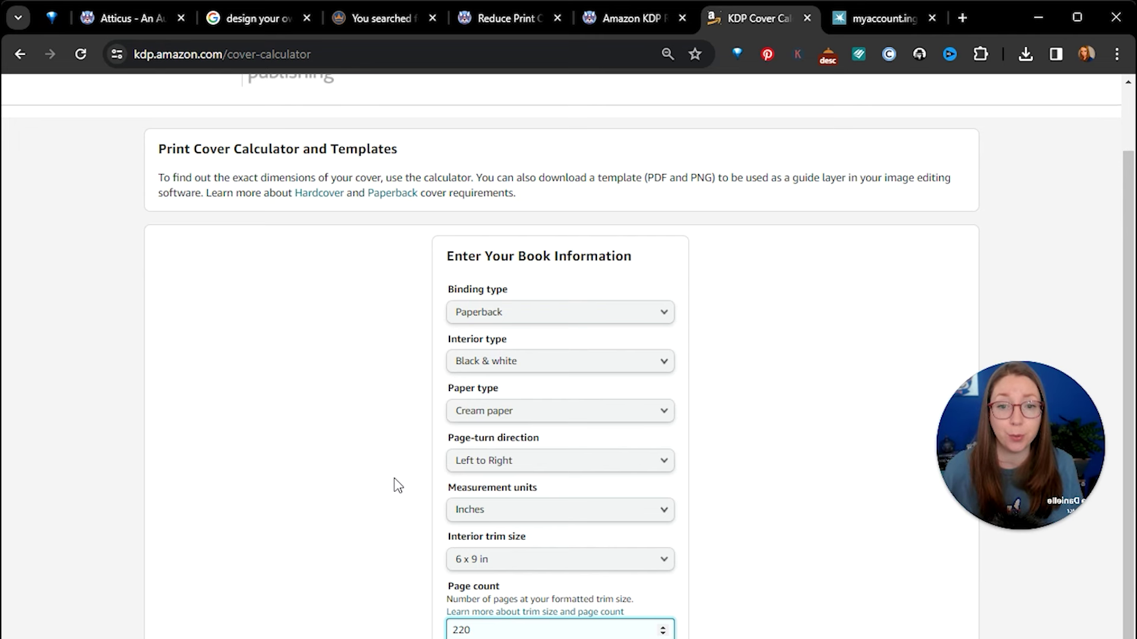
pyautogui.press('Tab')
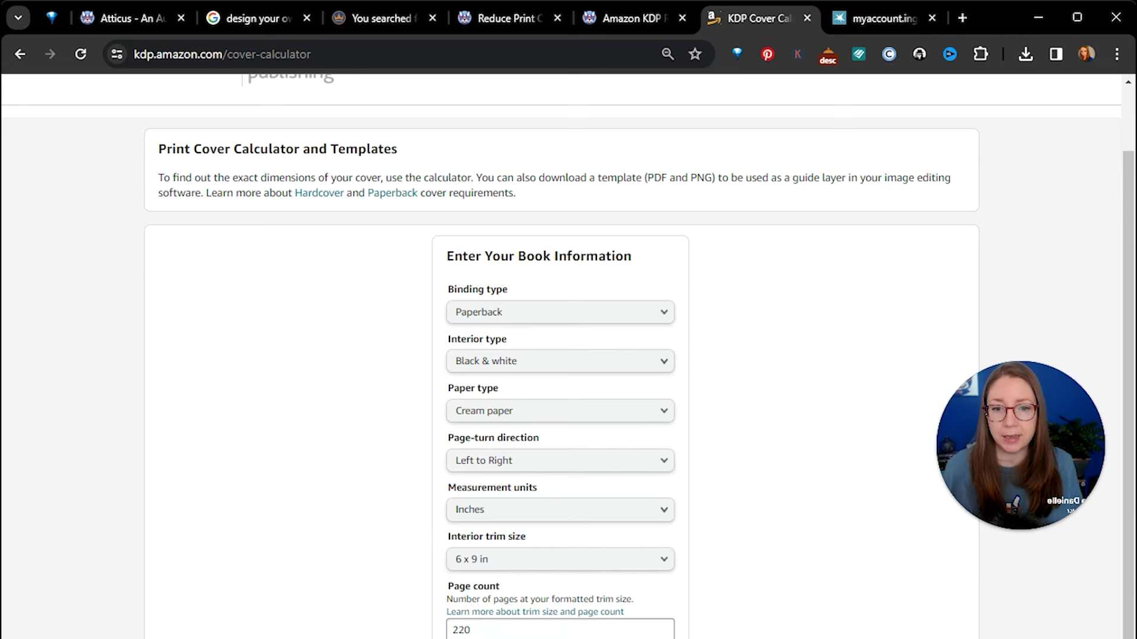
# - Calculate the cover dimensions: 12.8 × 9.25 in full cover with a 0.55 in spine
pyautogui.press('Return')
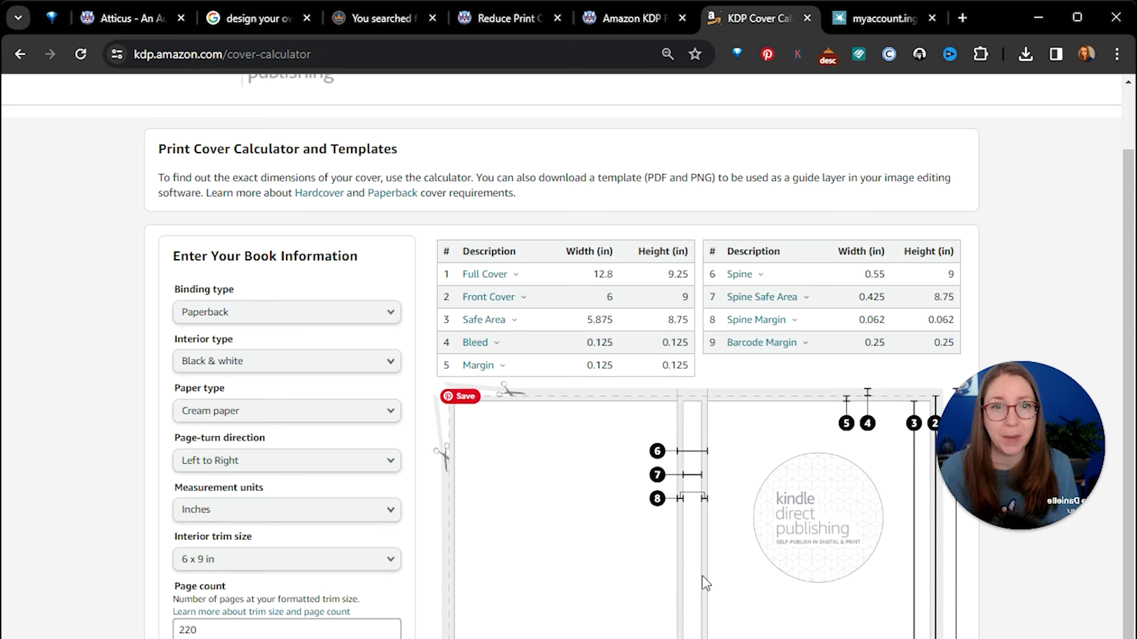
pyautogui.click(879, 16)
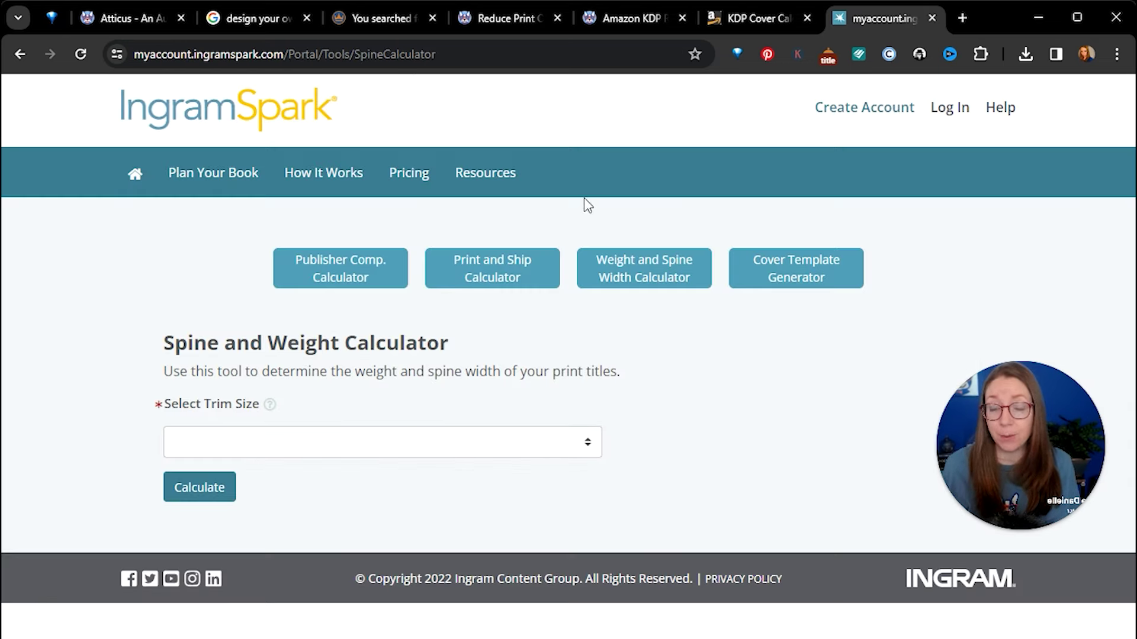
pyautogui.click(734, 19)
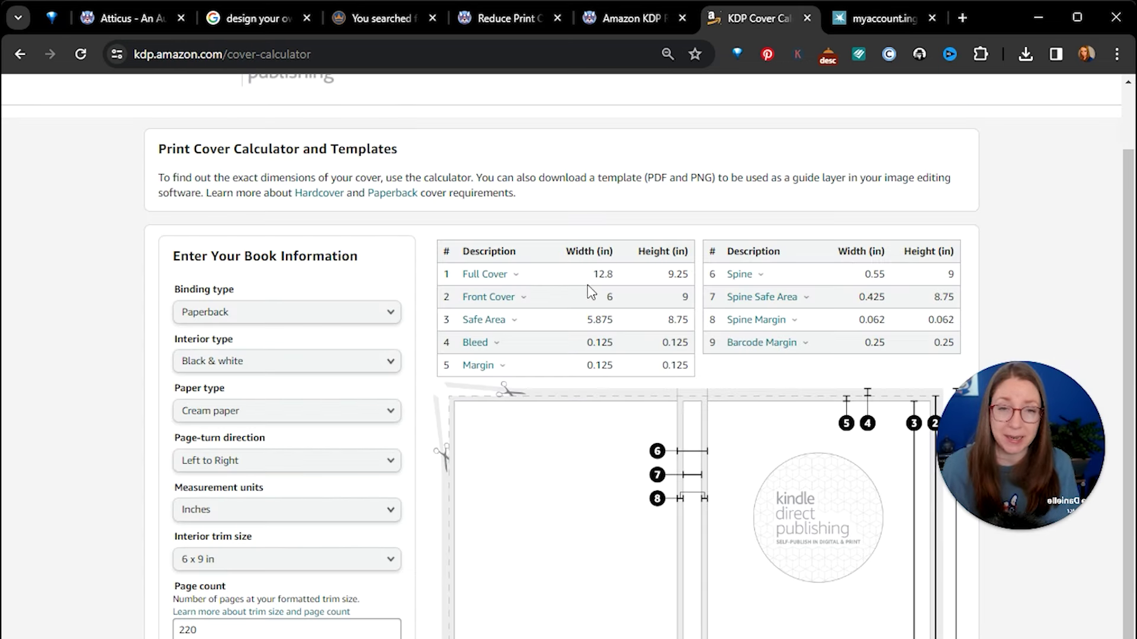
# - Discard the unsaved trim-size theme changes and open The Blue Castle's book details
pyautogui.click(132, 15)
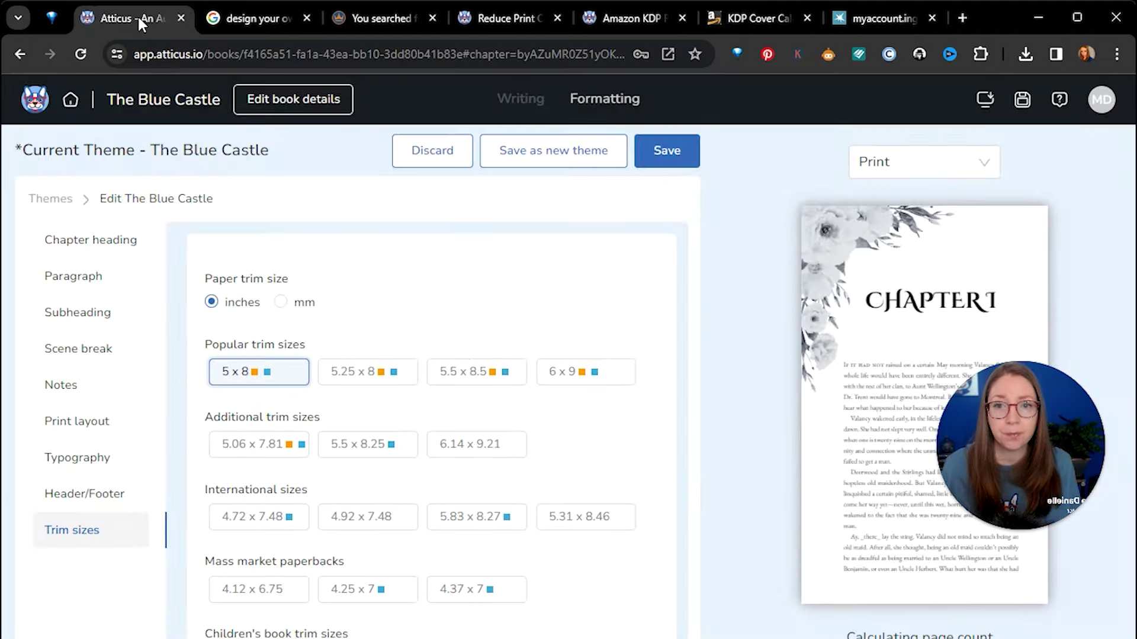
pyautogui.click(441, 163)
pyautogui.click(467, 474)
pyautogui.click(309, 102)
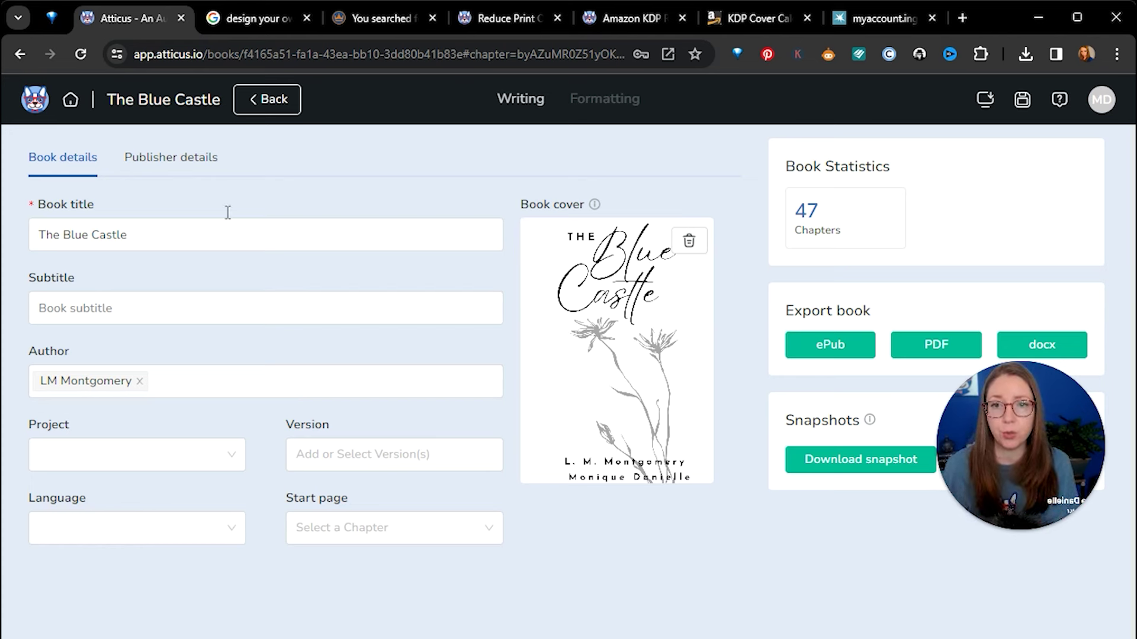
# - Return to the Chapter I editor, review the book details once more, then go back
pyautogui.click(257, 99)
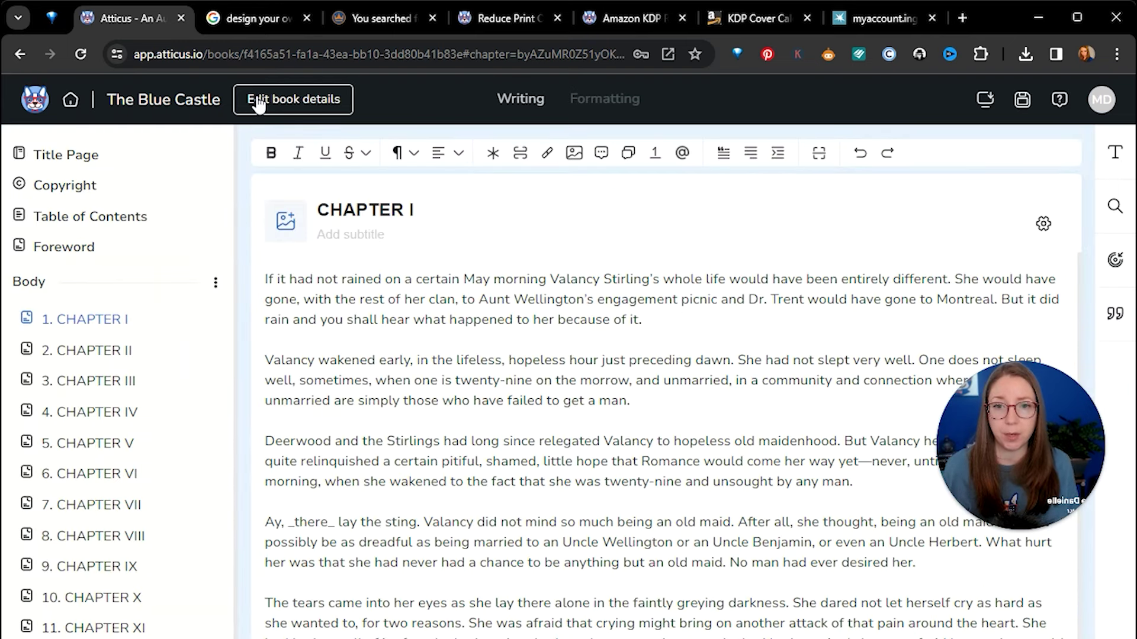
pyautogui.click(299, 105)
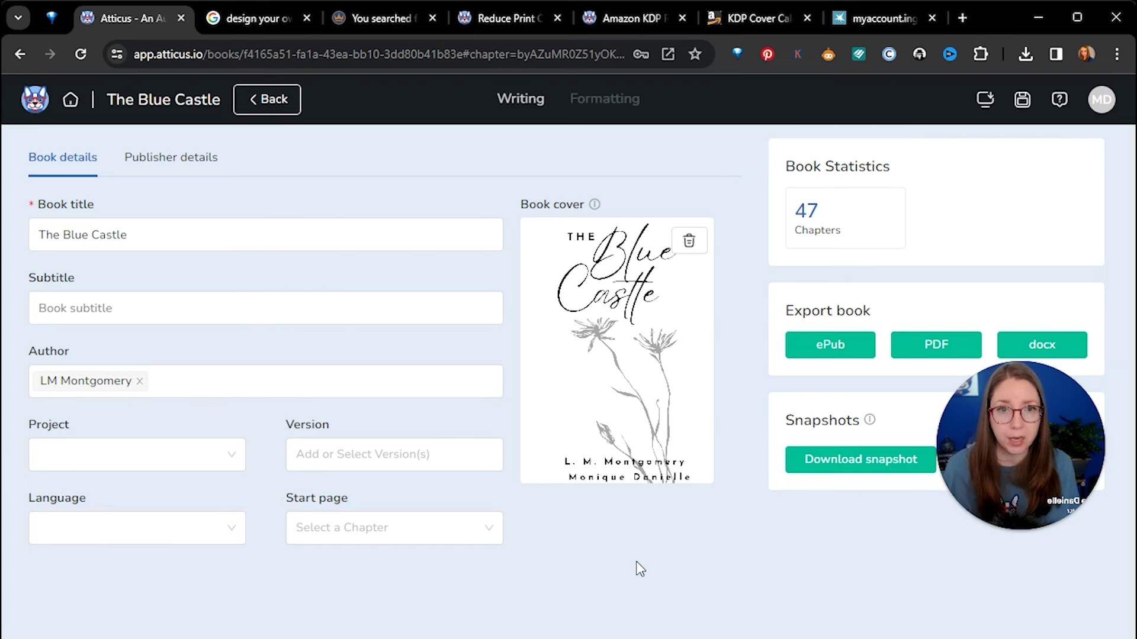
pyautogui.click(289, 105)
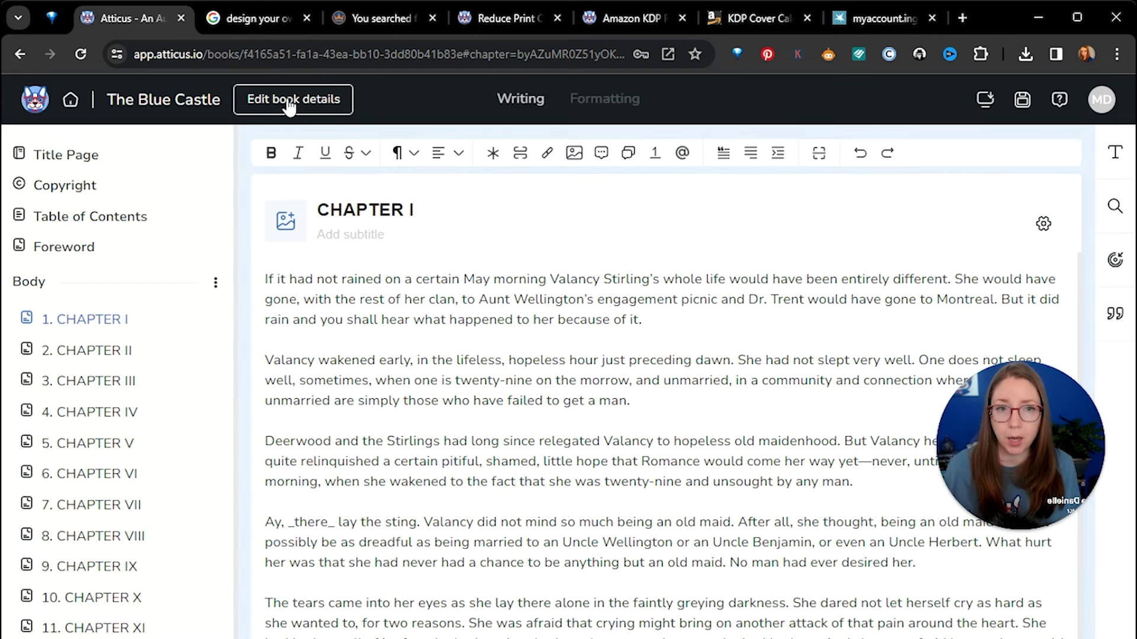